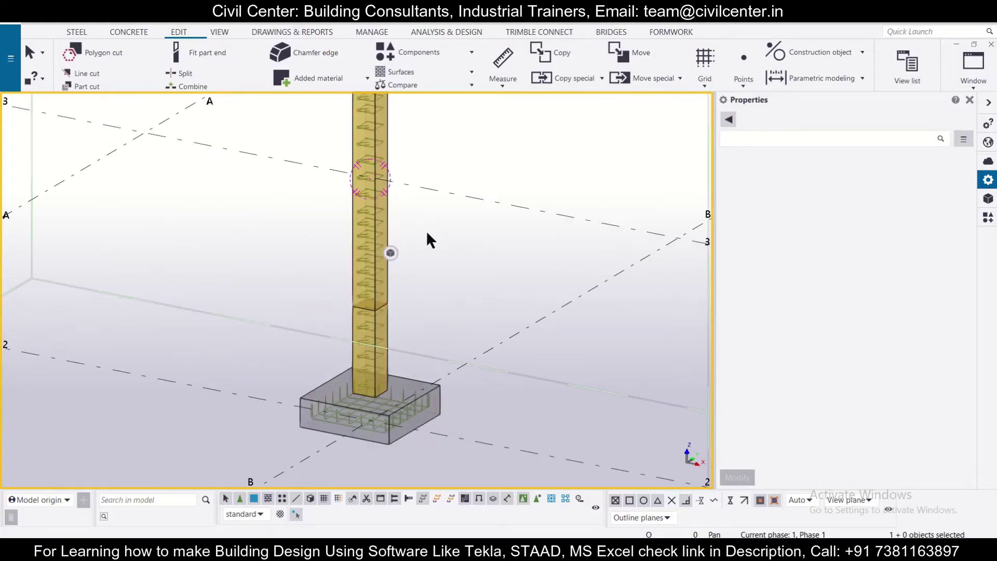
Pan and zoom the 3D view to recentre the column.
scroll(427, 233, "down", 5)
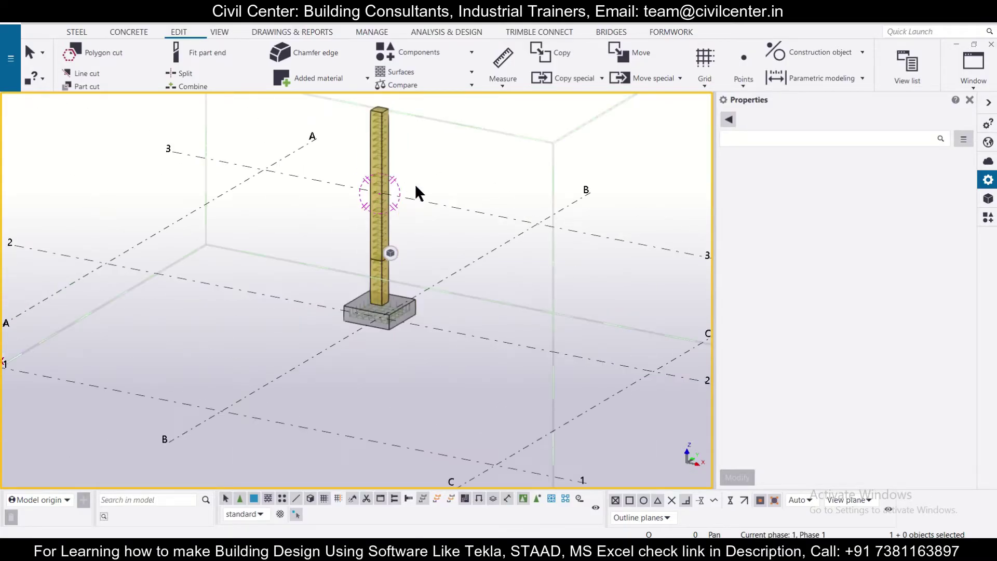
middle_click_drag(415, 186, 416, 228)
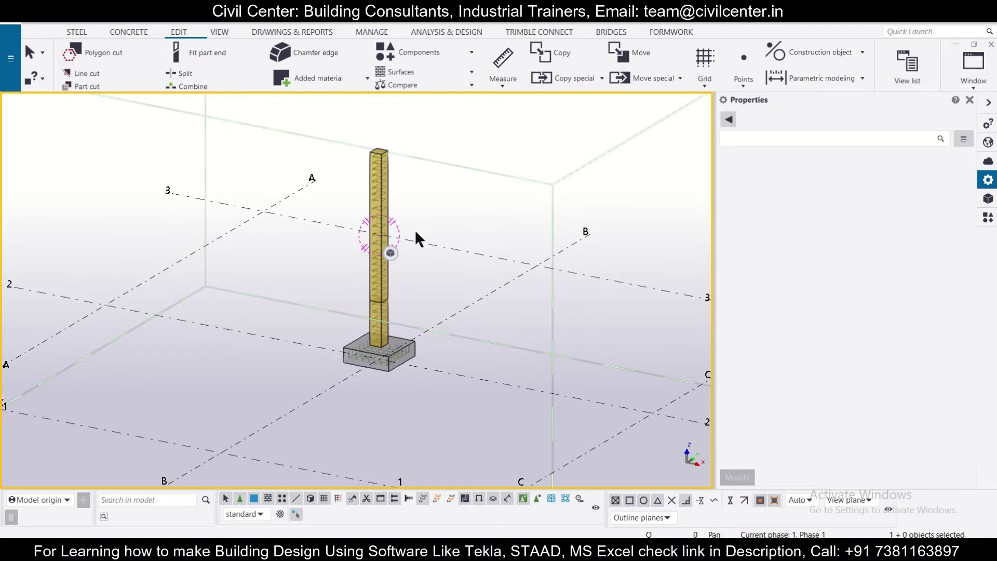
scroll(397, 272, "up", 5)
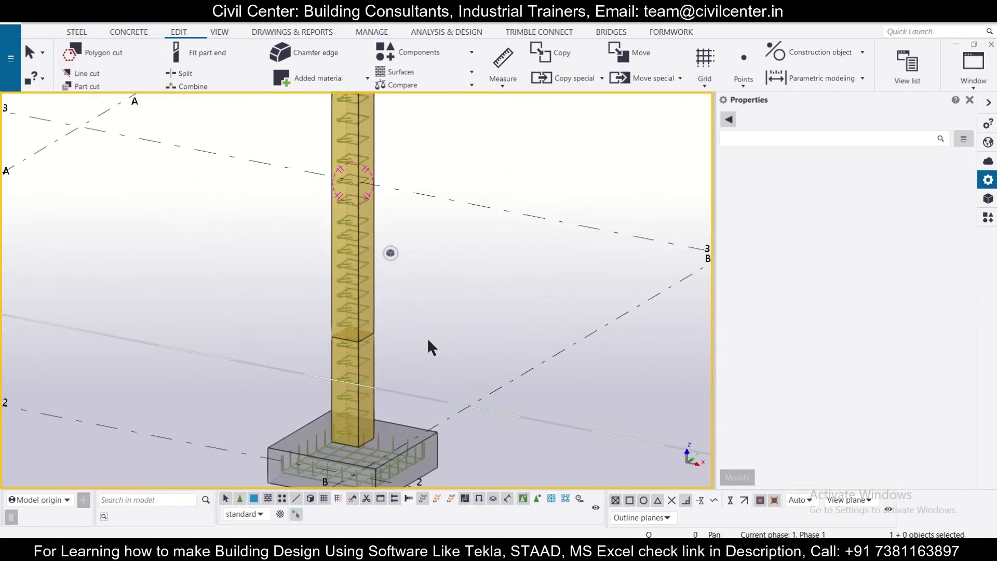
scroll(456, 238, "down", 3)
scroll(411, 293, "up", 4)
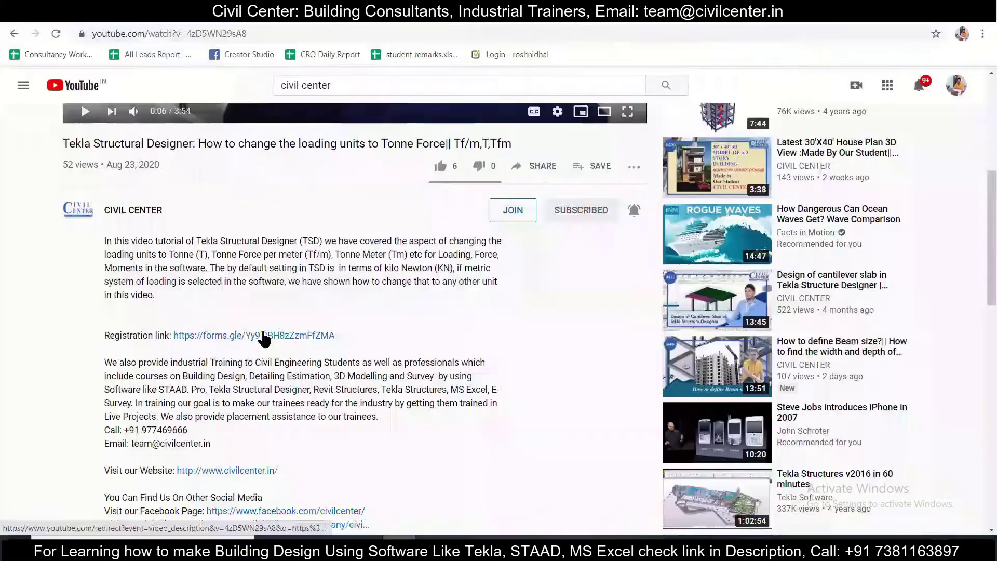
left_click(260, 338)
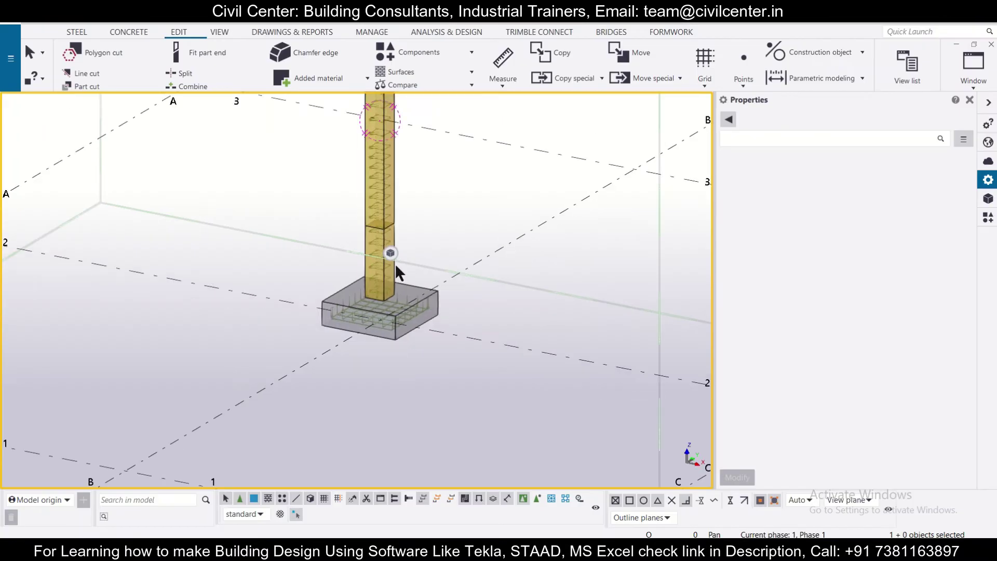
middle_click_drag(394, 263, 411, 318)
scroll(410, 310, "up", 2)
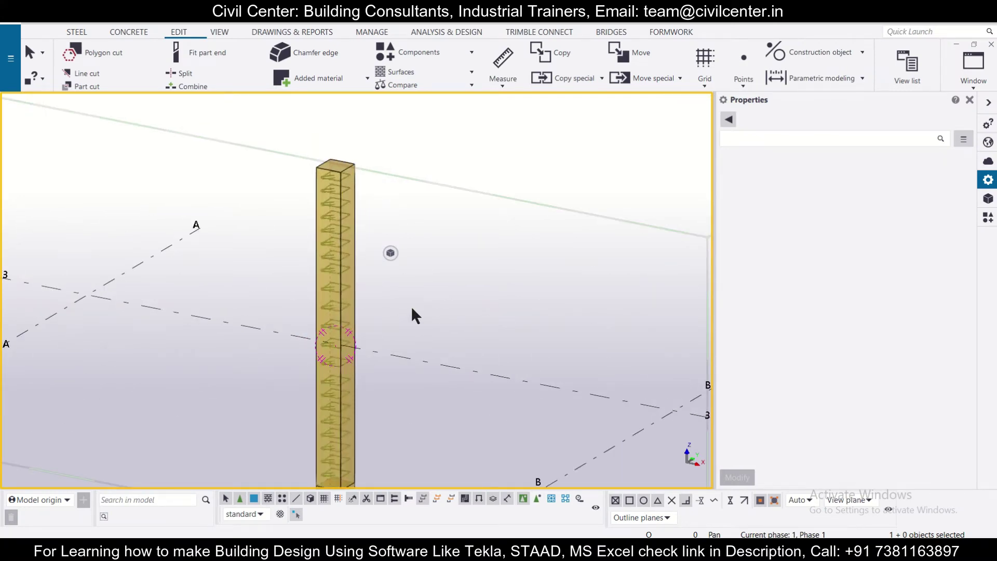
scroll(406, 263, "down", 3)
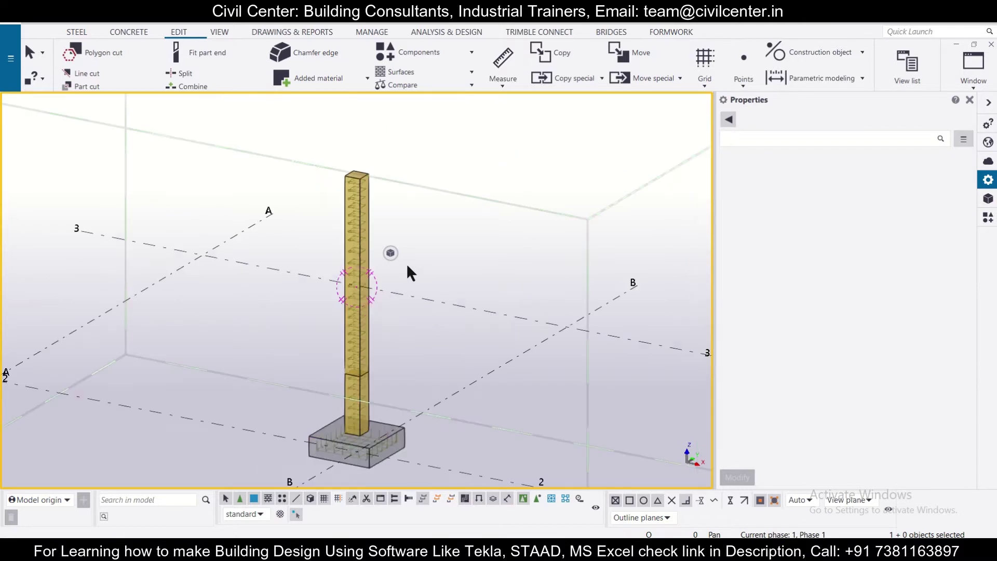
scroll(410, 232, "down", 2)
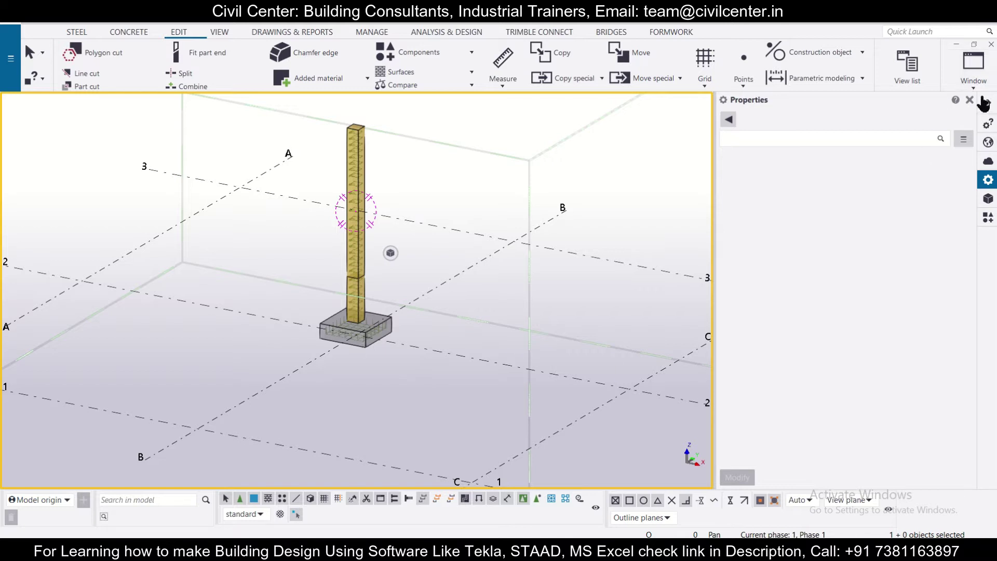
Switch to the GRID @2 elevation and frame the column from +0 to +4200.
left_click(973, 65)
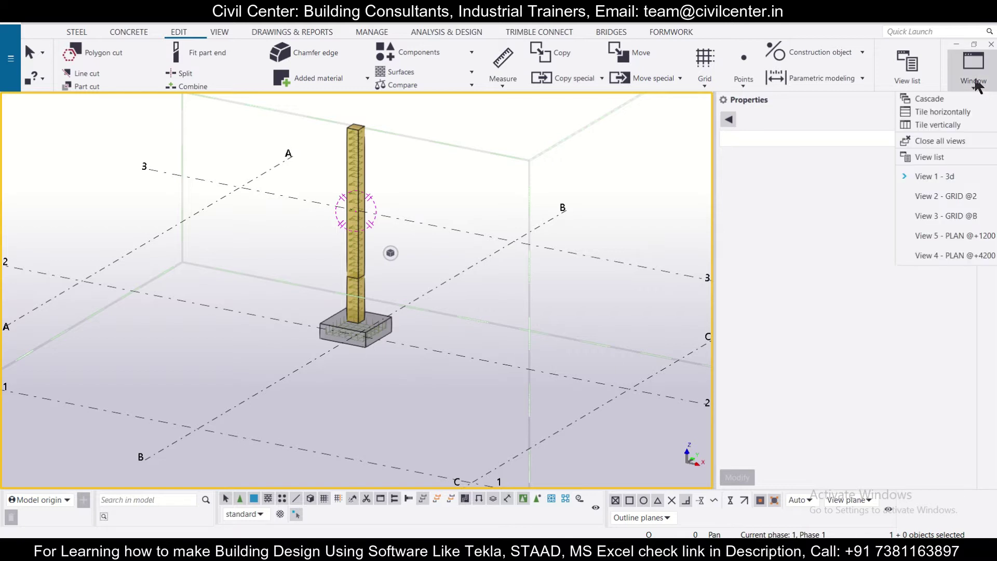
left_click(962, 197)
scroll(461, 363, "up", 5, "ctrl")
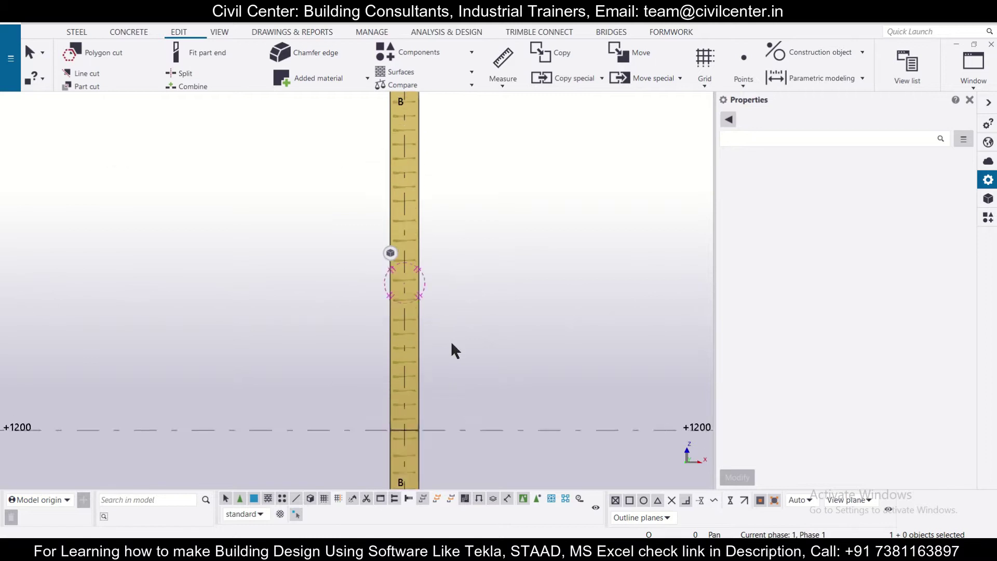
scroll(462, 270, "down", 1)
middle_click_drag(474, 250, 460, 206)
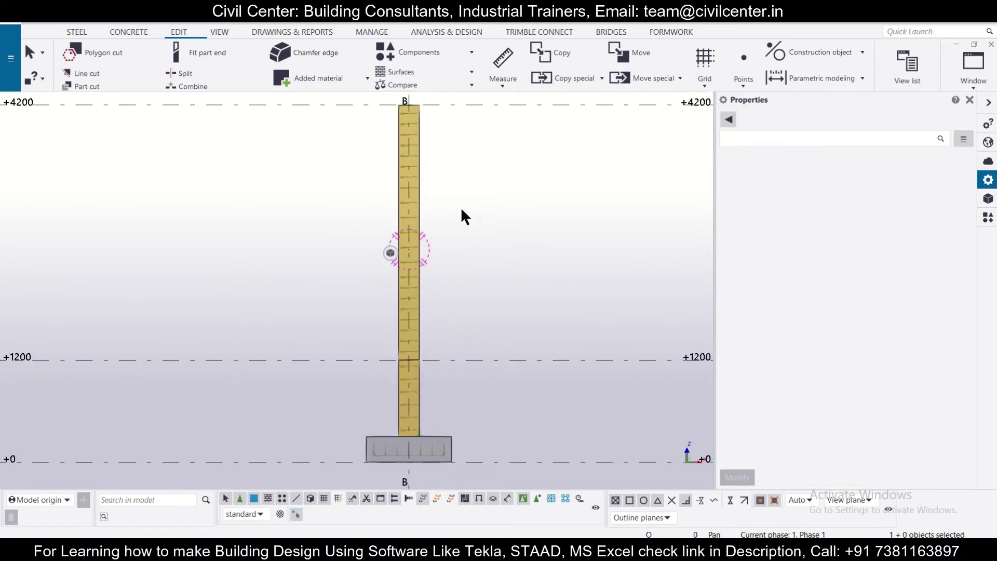
Start a bar group and review its 0.00 from-plane and 75 mm end covers.
left_click(129, 33)
left_click(375, 80)
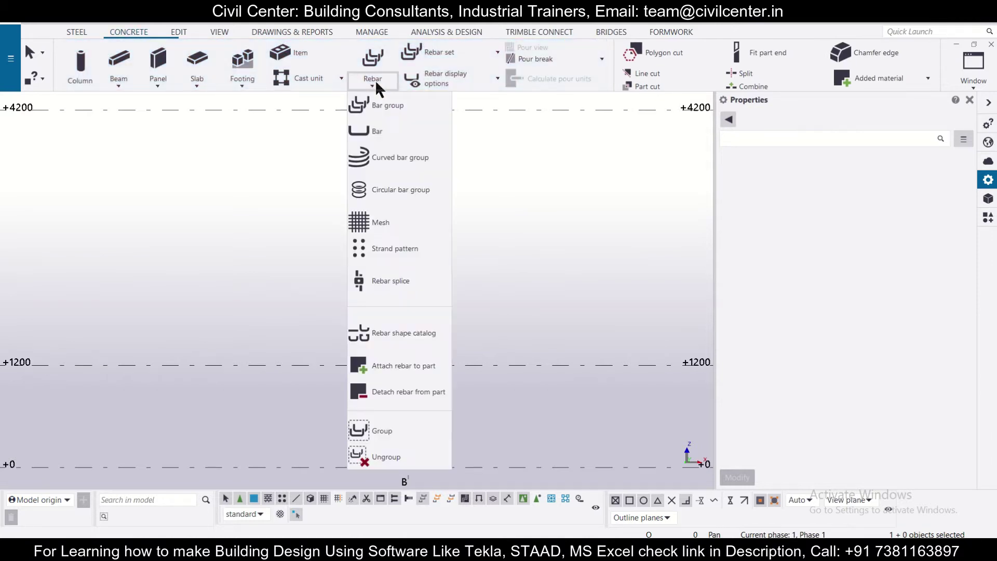
left_click(381, 107)
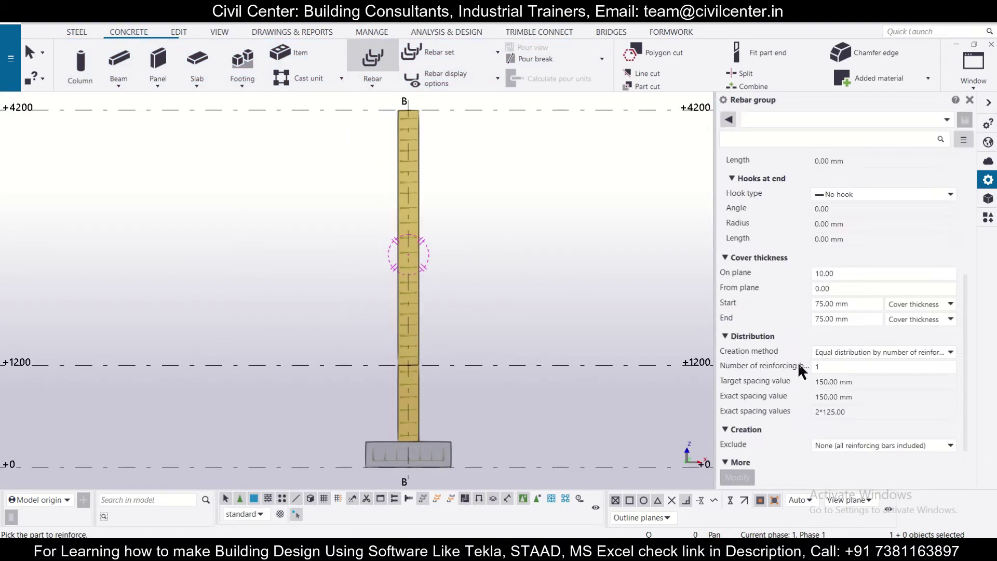
left_click(854, 305)
left_click_drag(856, 304, 771, 300)
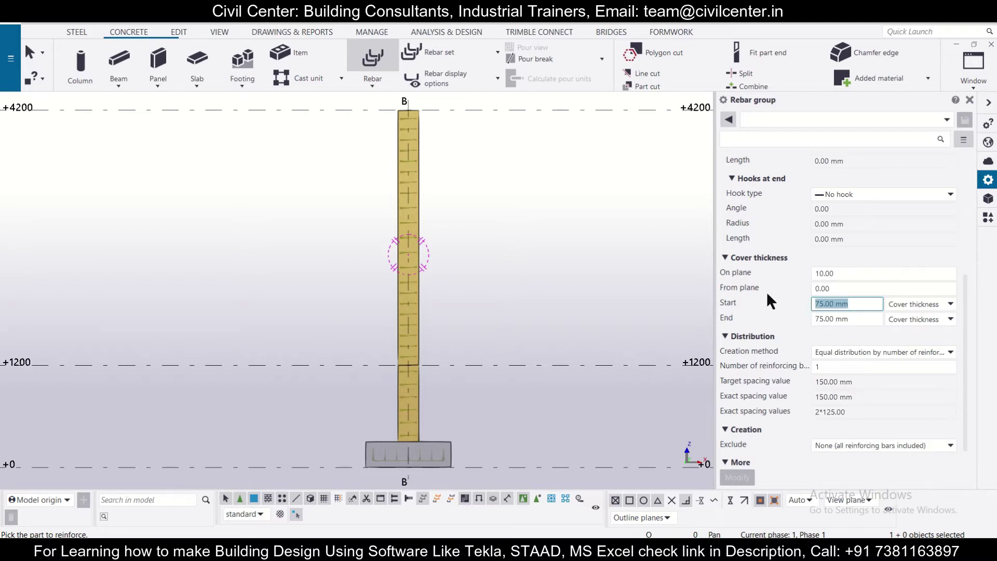
left_click(831, 289)
left_click_drag(838, 289, 796, 294)
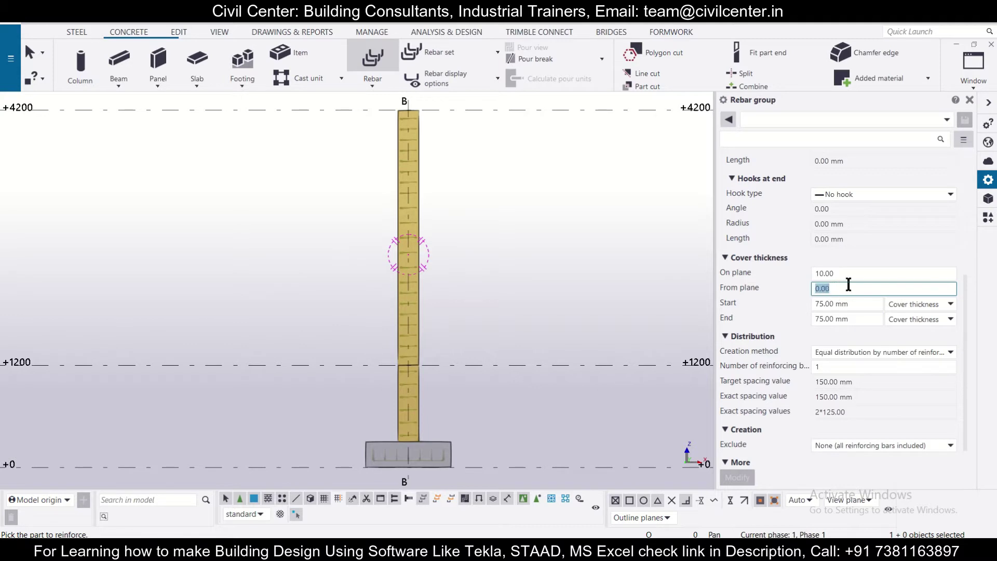
scroll(858, 240, "up", 7)
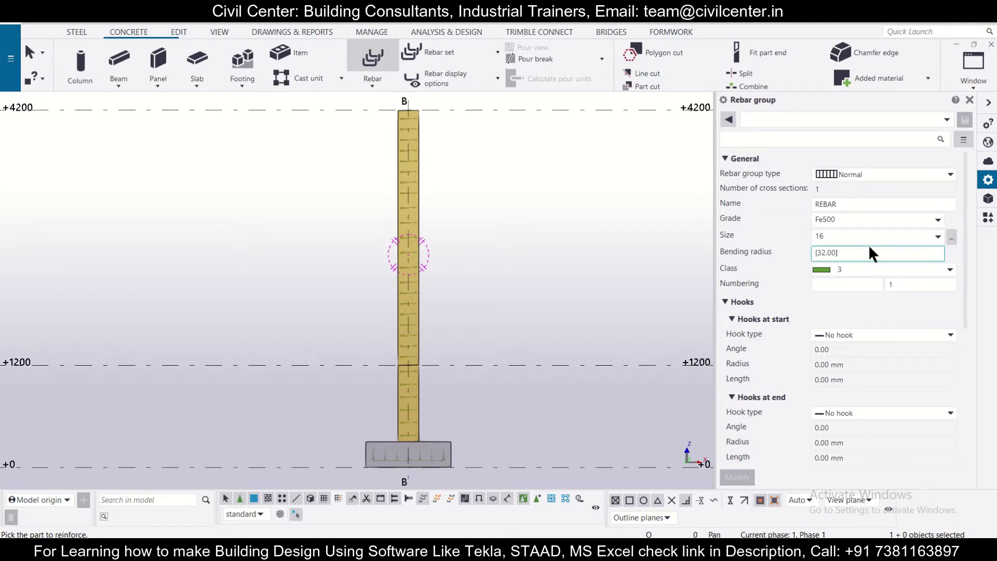
scroll(833, 299, "down", 5)
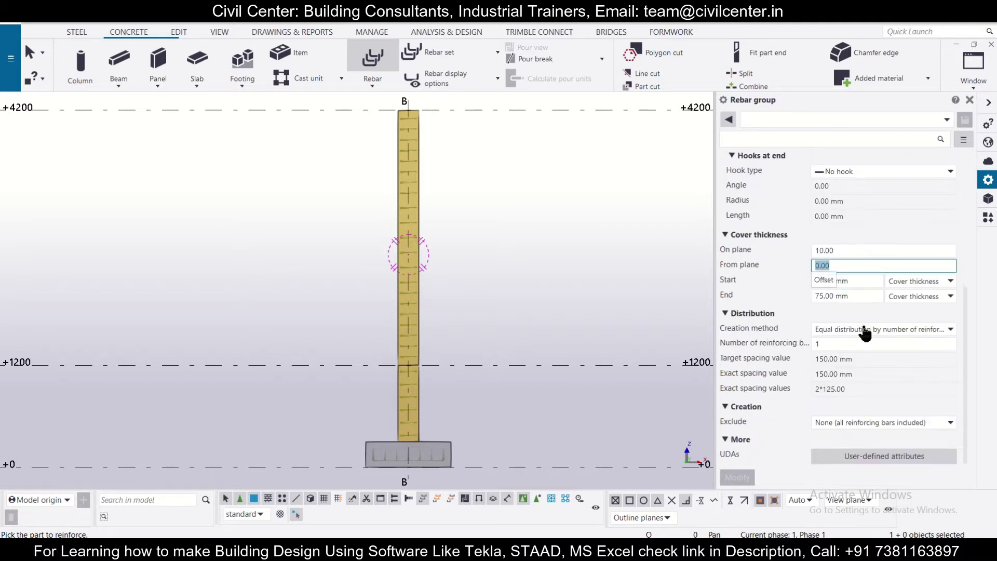
Set the creation method to equal distribution by number of reinforcing bars.
left_click(880, 330)
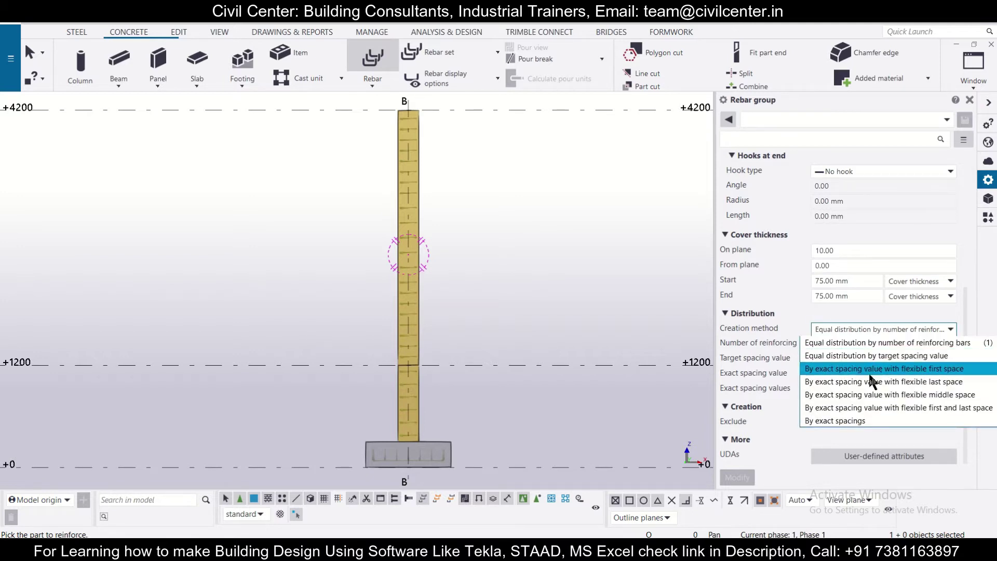
left_click(877, 362)
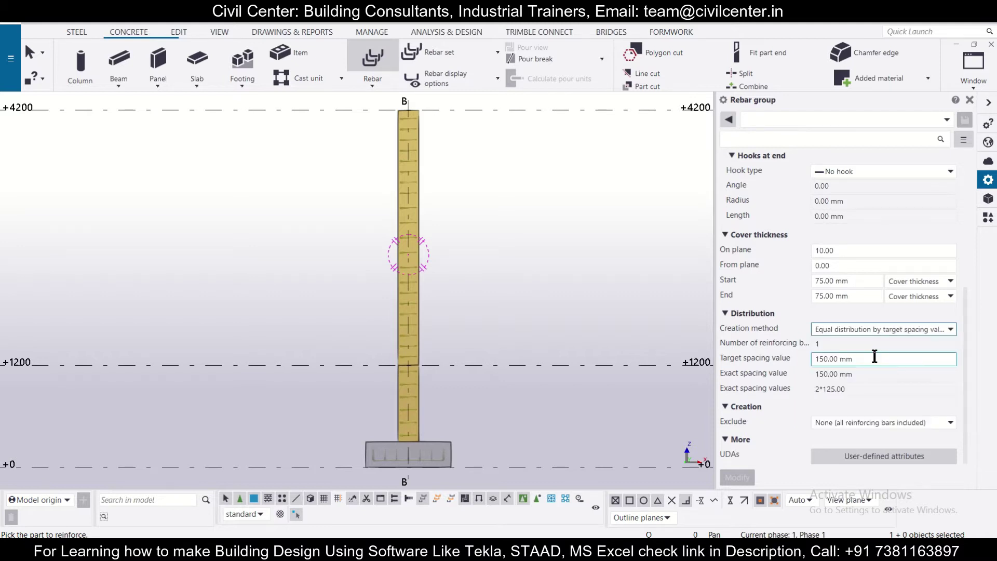
left_click(894, 330)
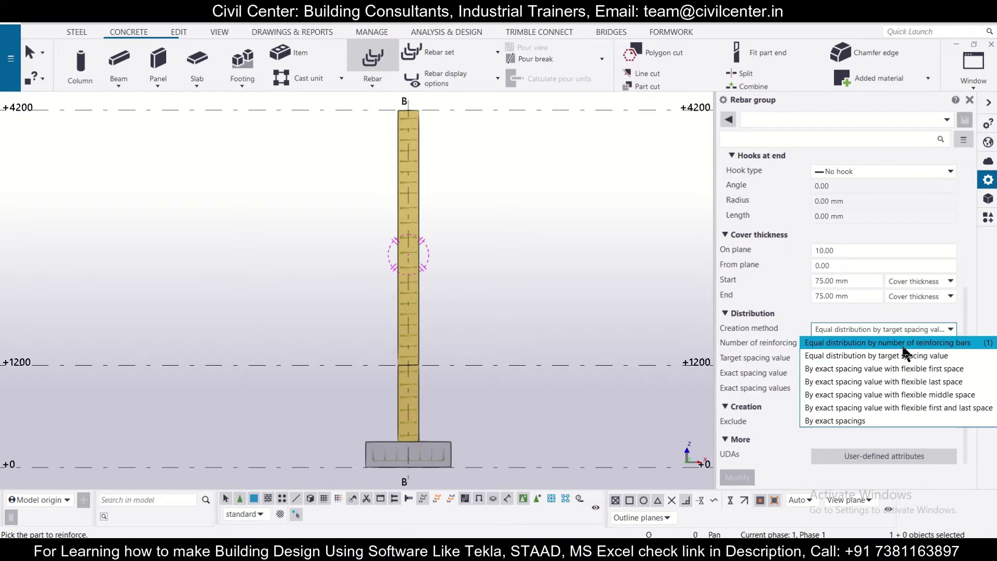
left_click(902, 347)
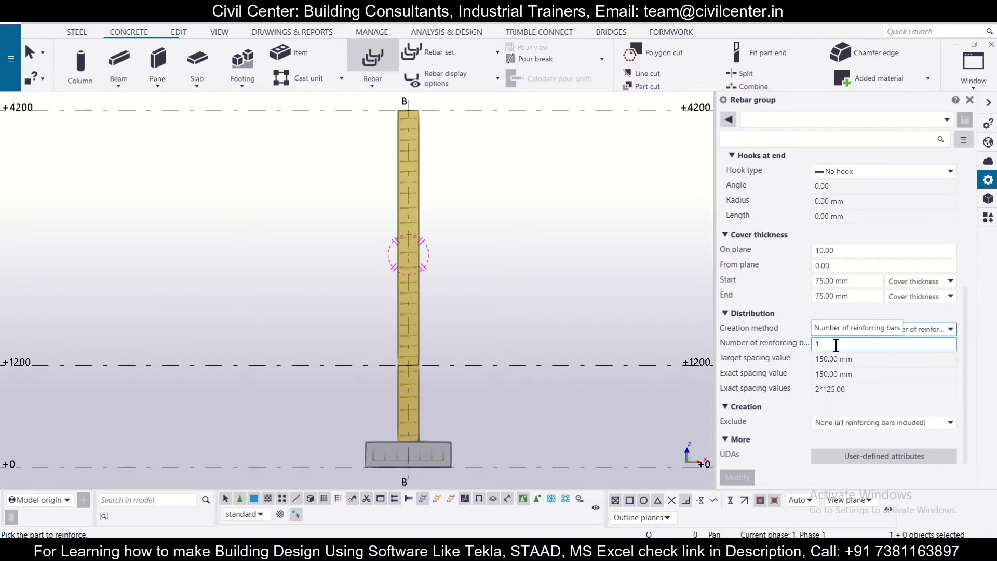
Pick the column to reinforce and place the bar's first point at the column top.
scroll(410, 283, "up", 3)
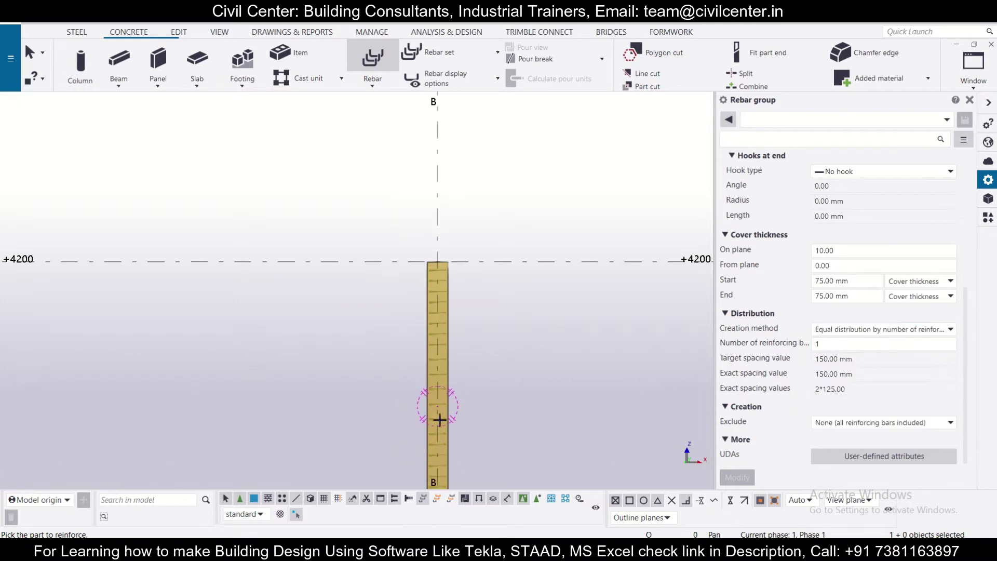
scroll(418, 281, "up", 1)
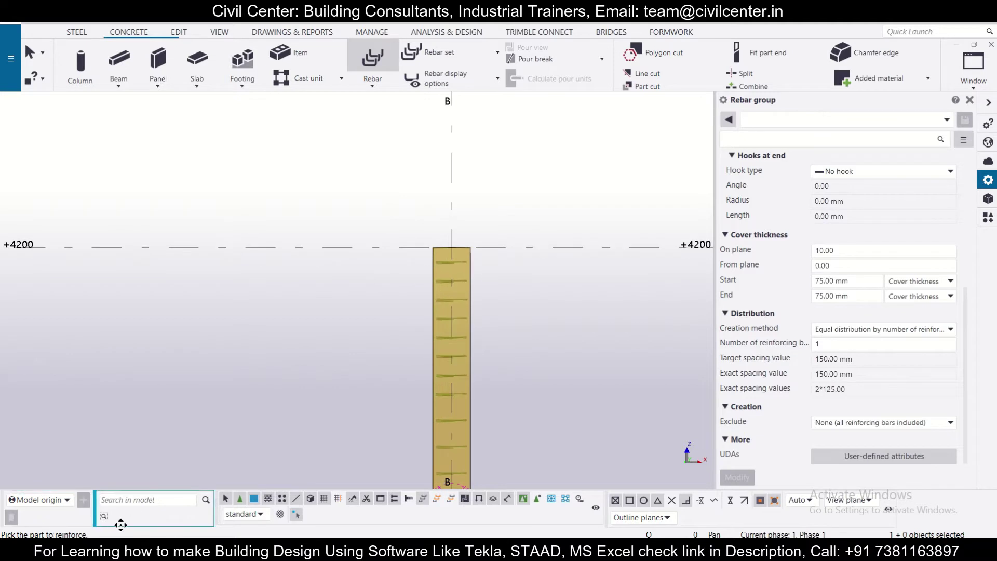
left_click(434, 252)
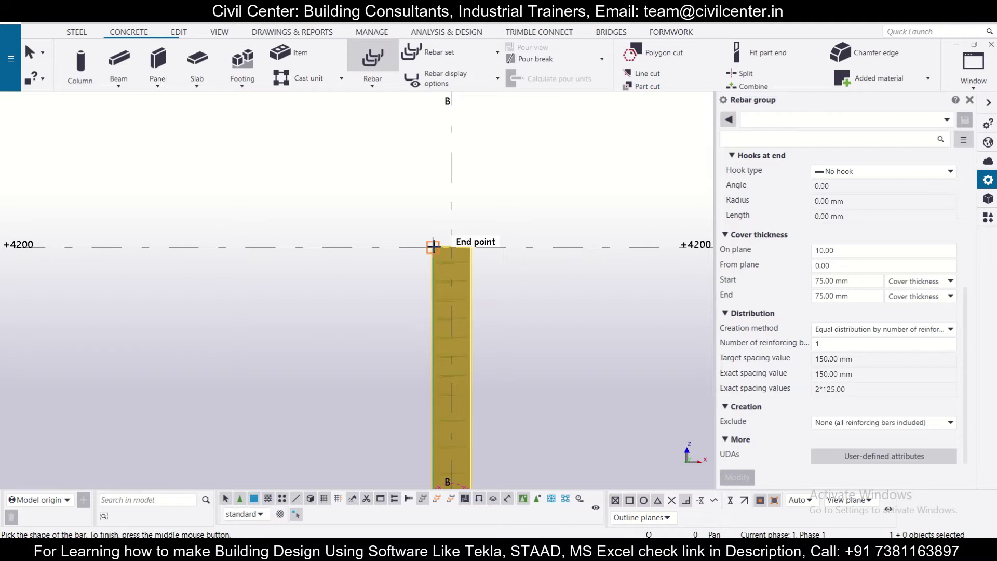
left_click(433, 246)
scroll(427, 416, "down", 2)
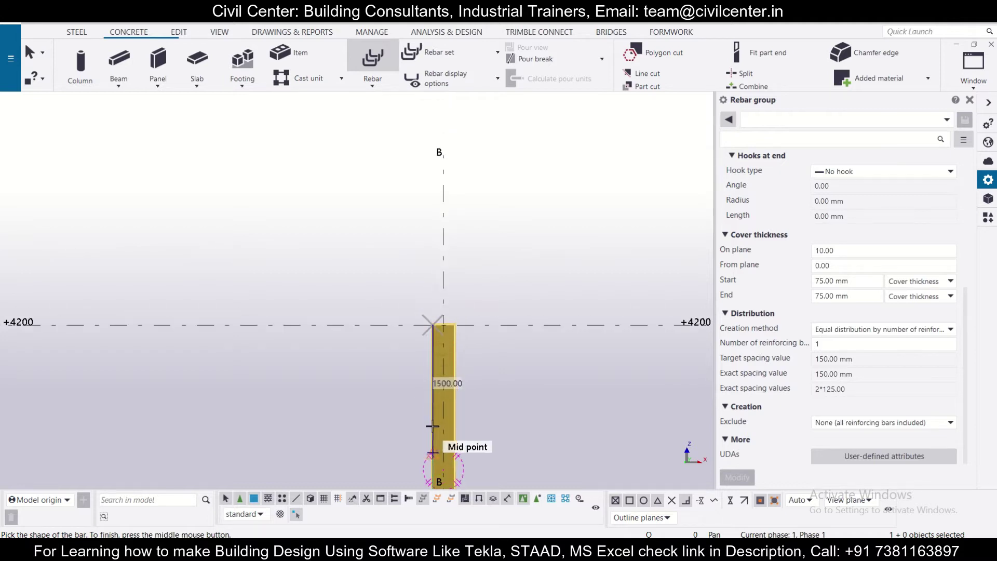
middle_click_drag(423, 444, 415, 215)
scroll(423, 415, "up", 5)
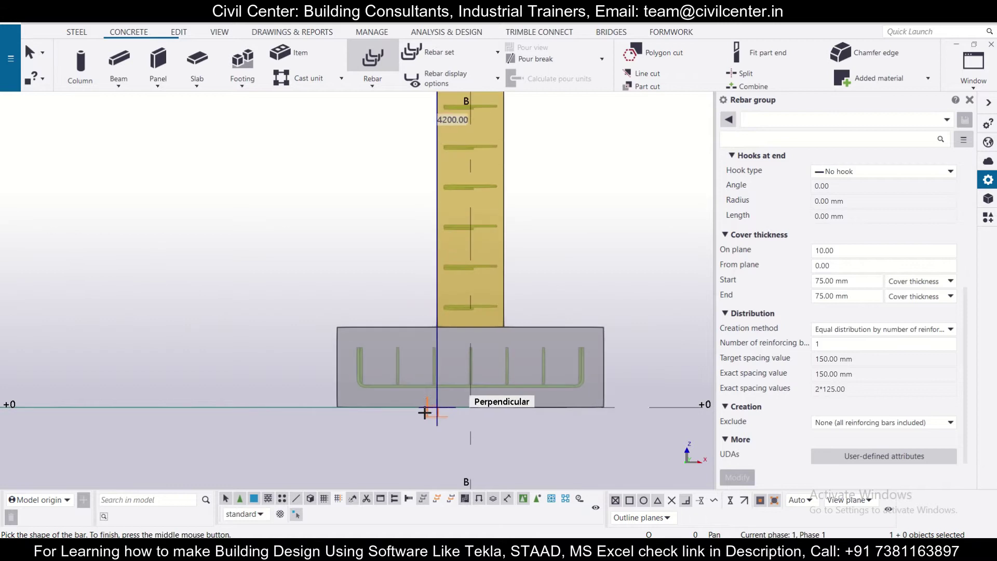
scroll(433, 381, "up", 1)
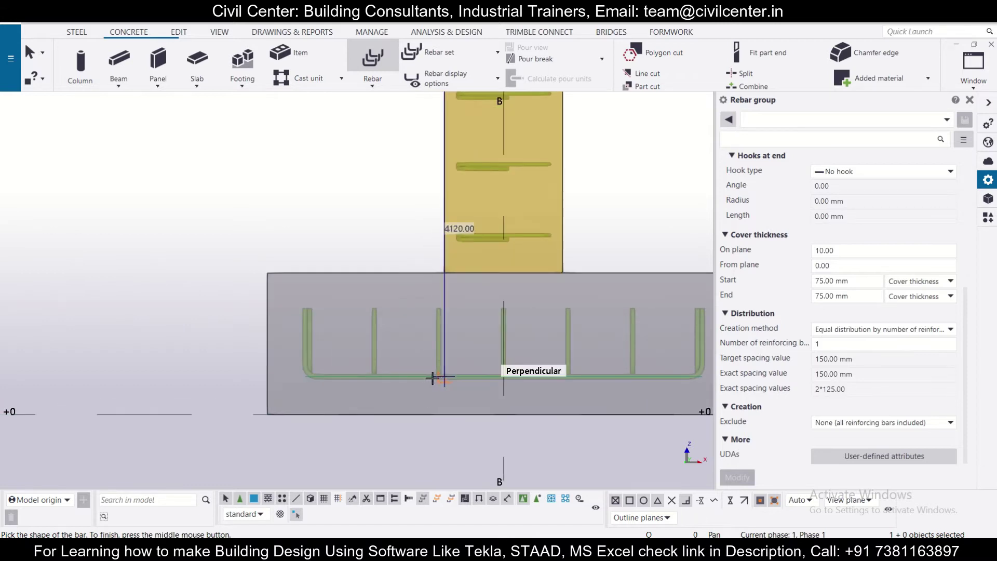
scroll(446, 377, "up", 2)
Place the second point on the footing bar, add a 250 mm leg and finish the shape.
left_click(448, 376)
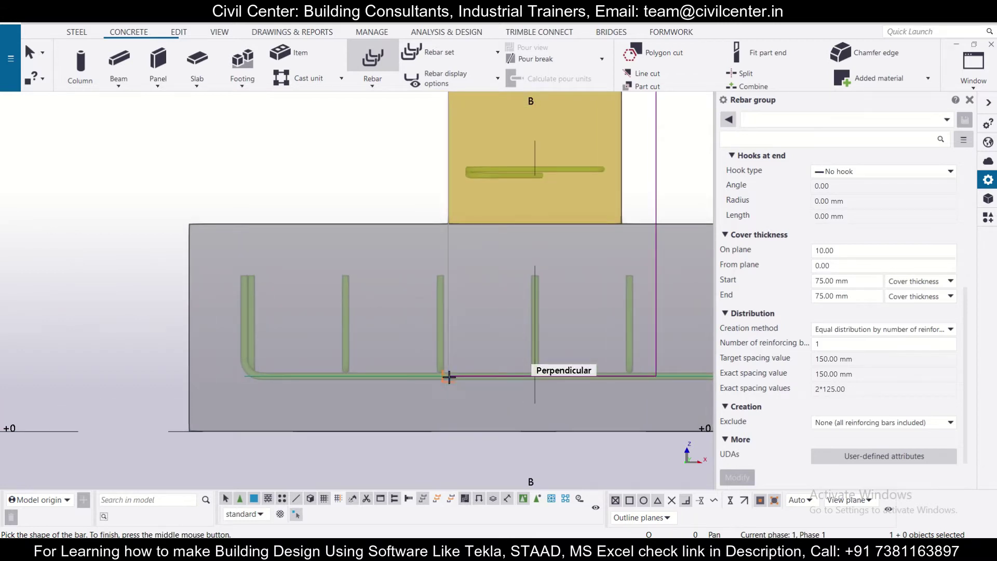
type("250")
key("Return")
middle_click(330, 374)
In the 3D view, pick the two reinforce-range points at the column base.
scroll(331, 374, "down", 5)
scroll(331, 374, "down", 2)
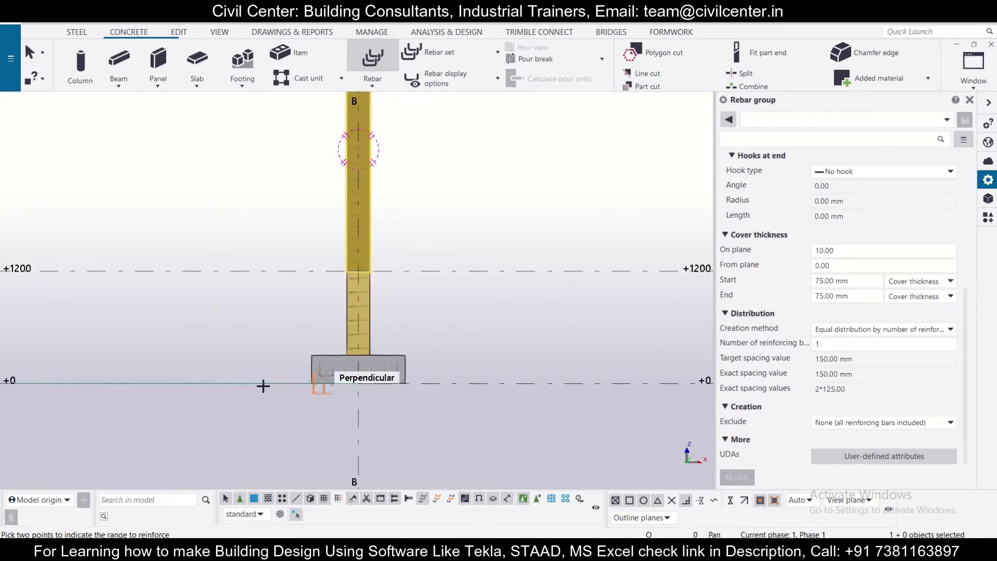
left_click(974, 84)
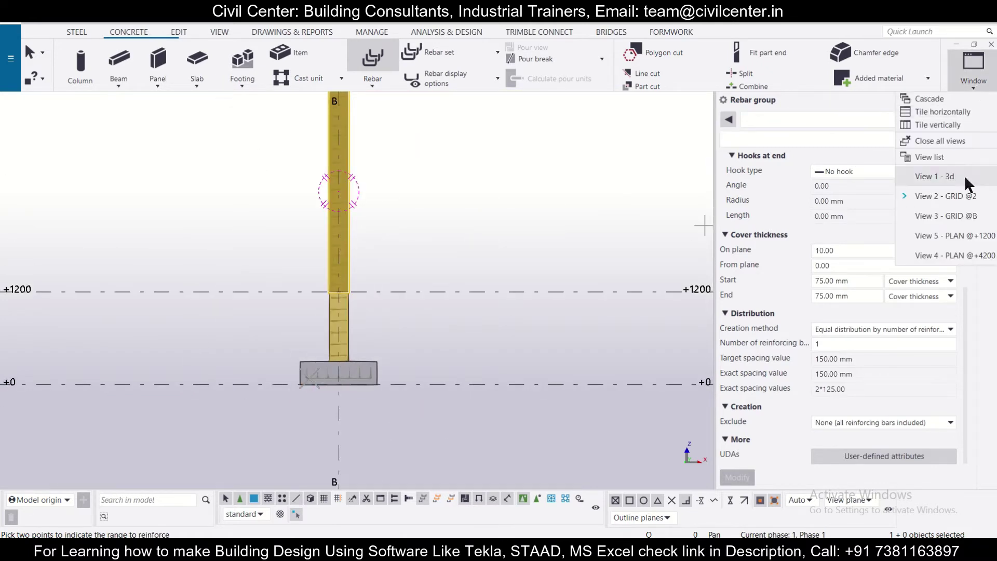
left_click(952, 176)
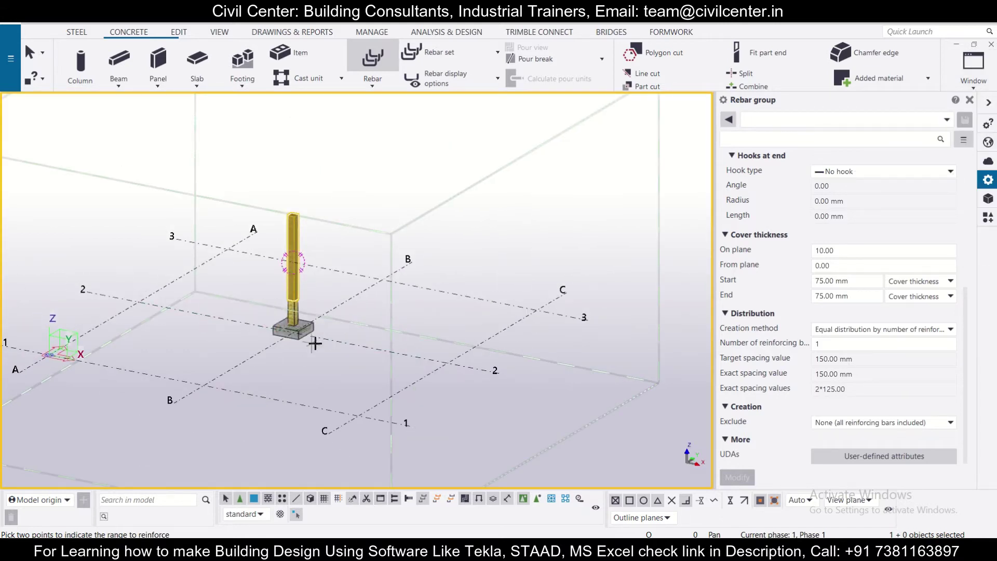
scroll(283, 292, "up", 2)
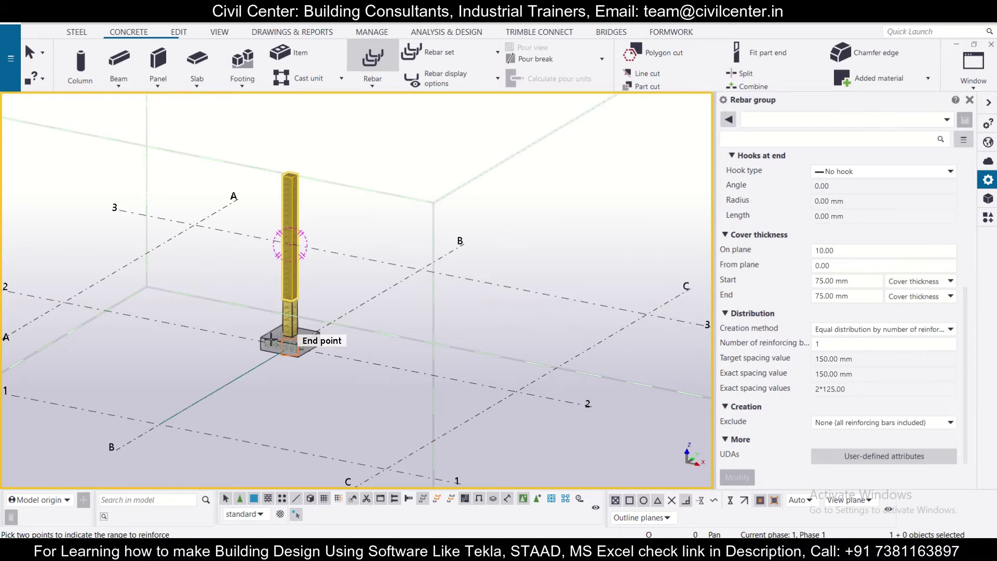
scroll(306, 327, "up", 6)
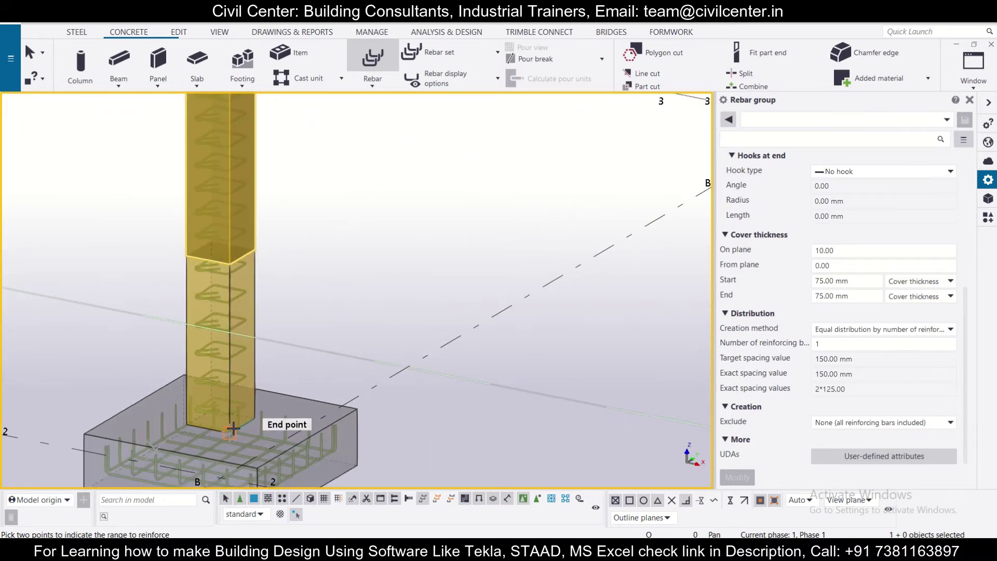
left_click(228, 424)
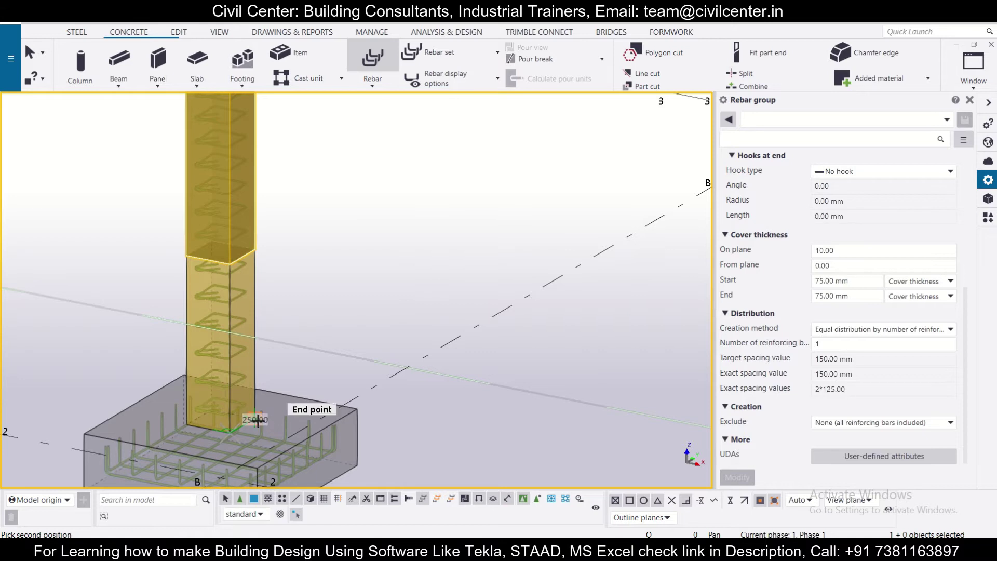
left_click(257, 418)
End the rebar command with Esc, leaving the starter bar group complete.
scroll(166, 280, "up", 4)
scroll(203, 301, "down", 5)
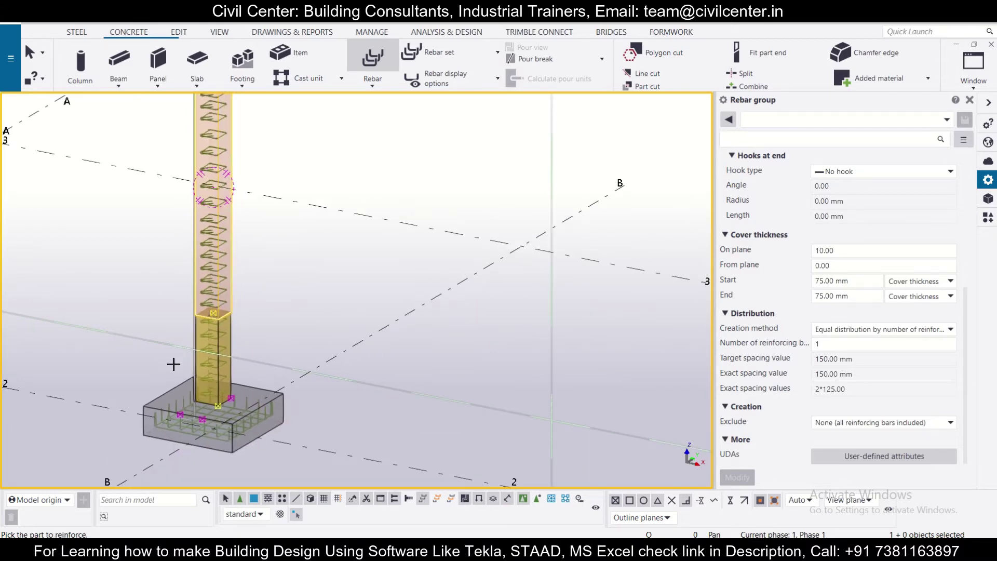
left_click(972, 86)
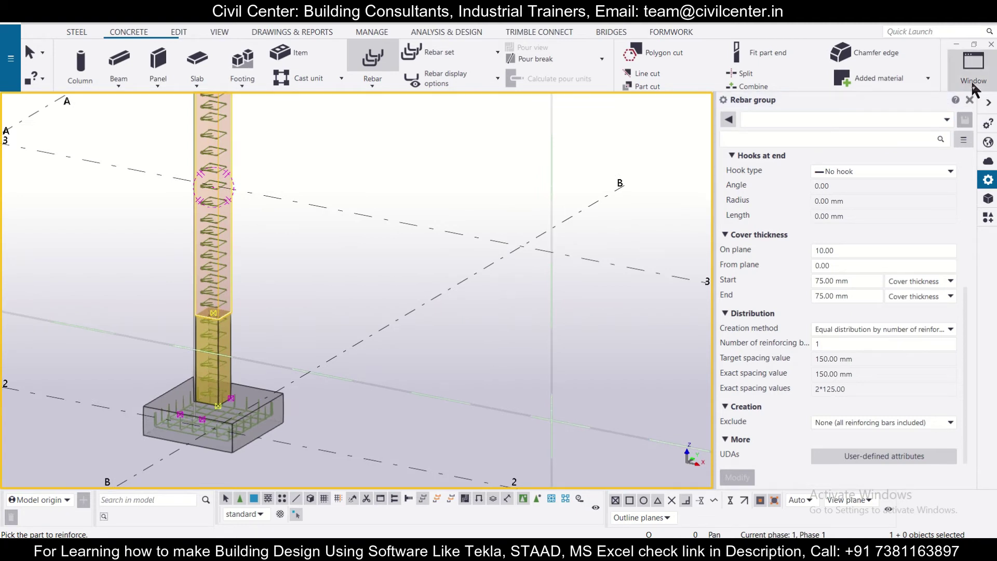
left_click(606, 232)
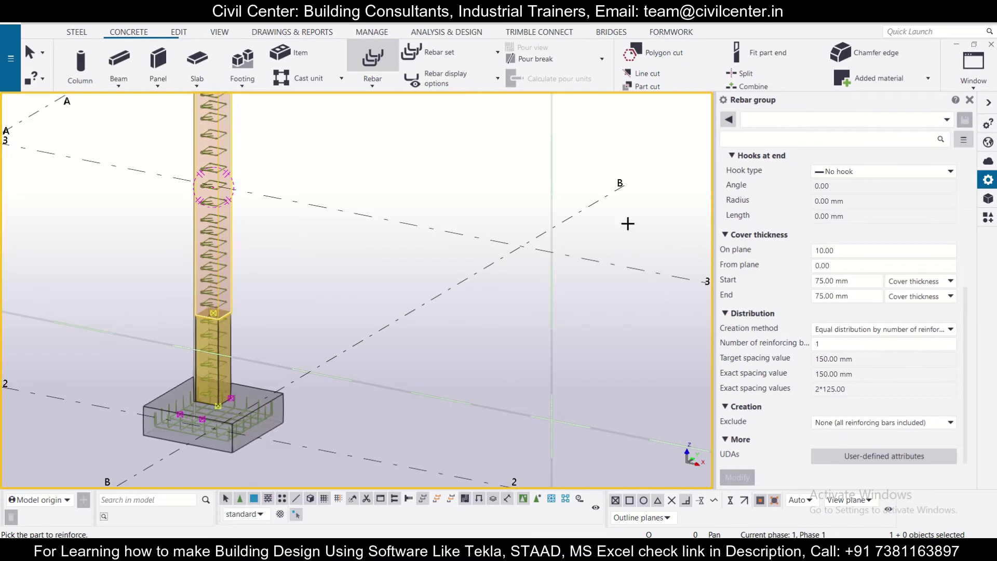
key("Escape")
Inspect the L-shaped starter bar in GRID @B from the footing up to +4200.
left_click(970, 83)
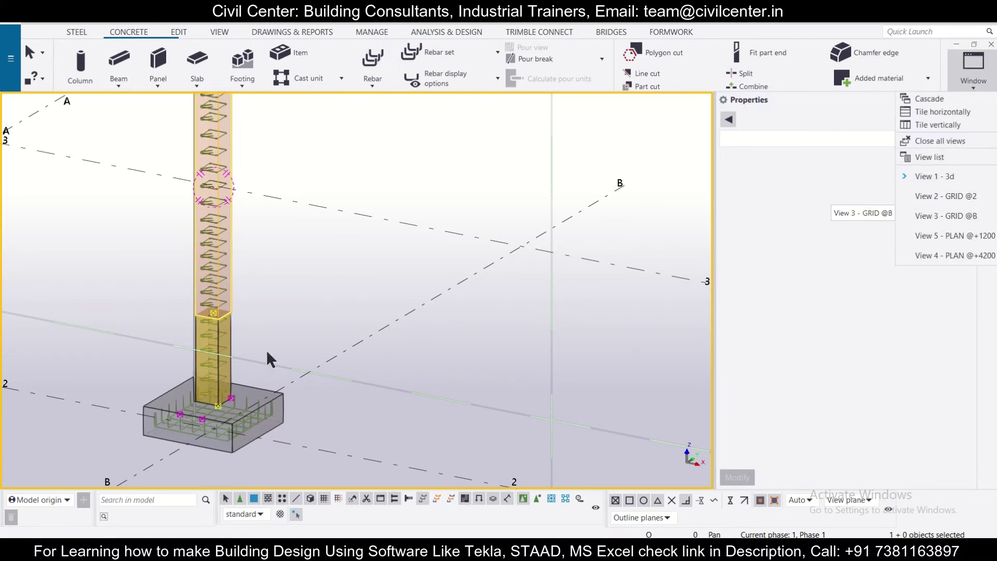
left_click(955, 196)
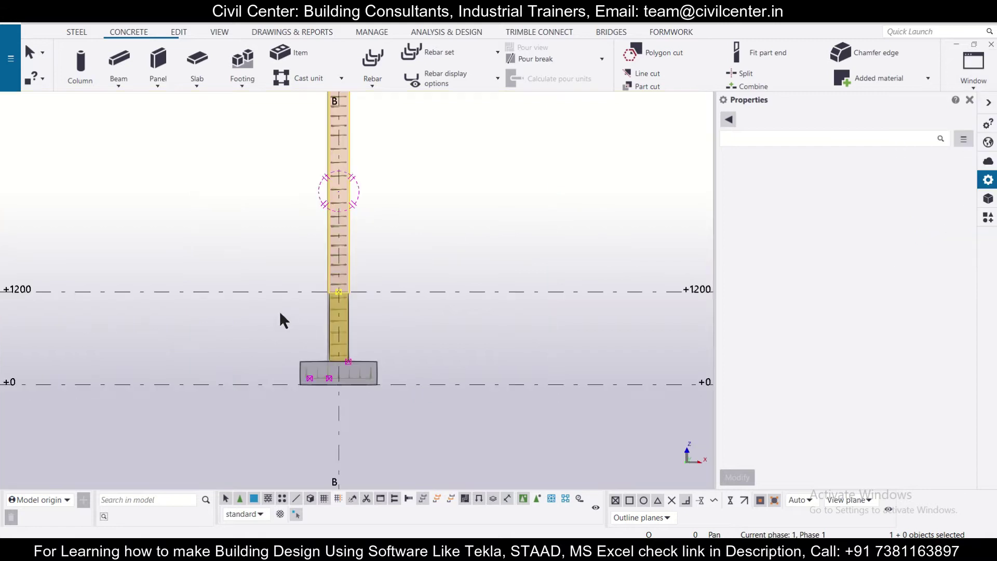
scroll(333, 385, "up", 8)
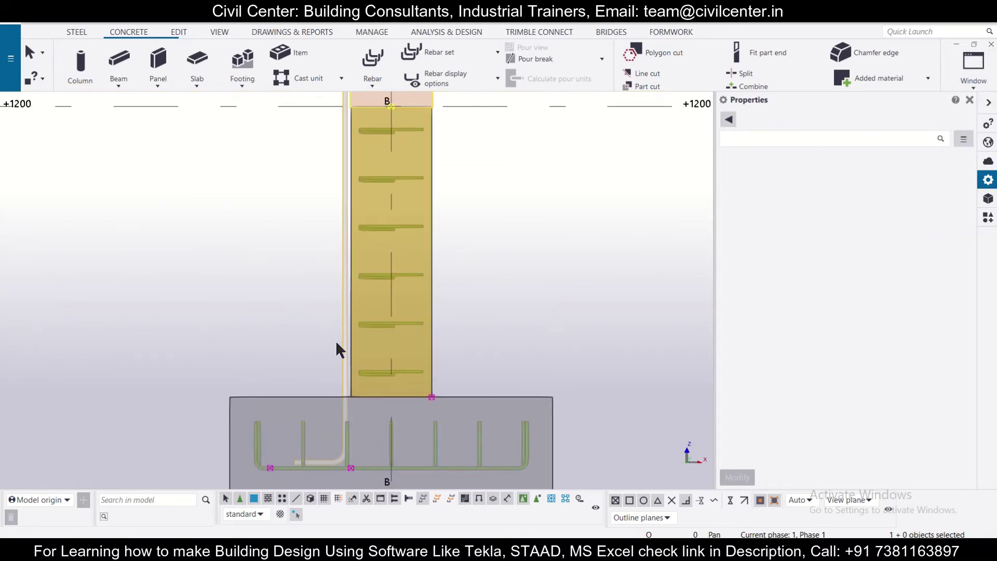
scroll(338, 340, "up", 2)
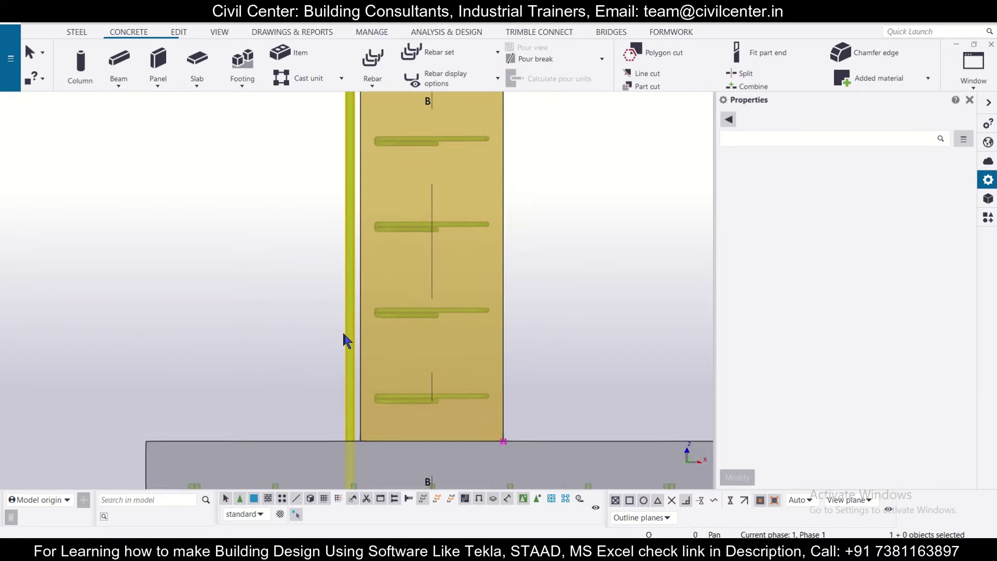
scroll(343, 340, "down", 6)
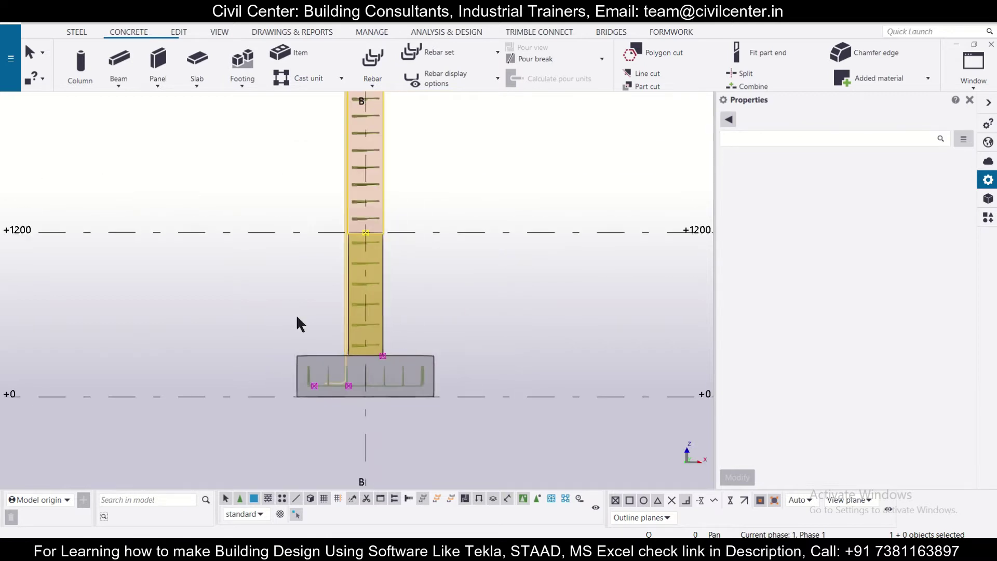
middle_click_drag(238, 214, 313, 370)
scroll(374, 274, "down", 3)
scroll(387, 238, "up", 5)
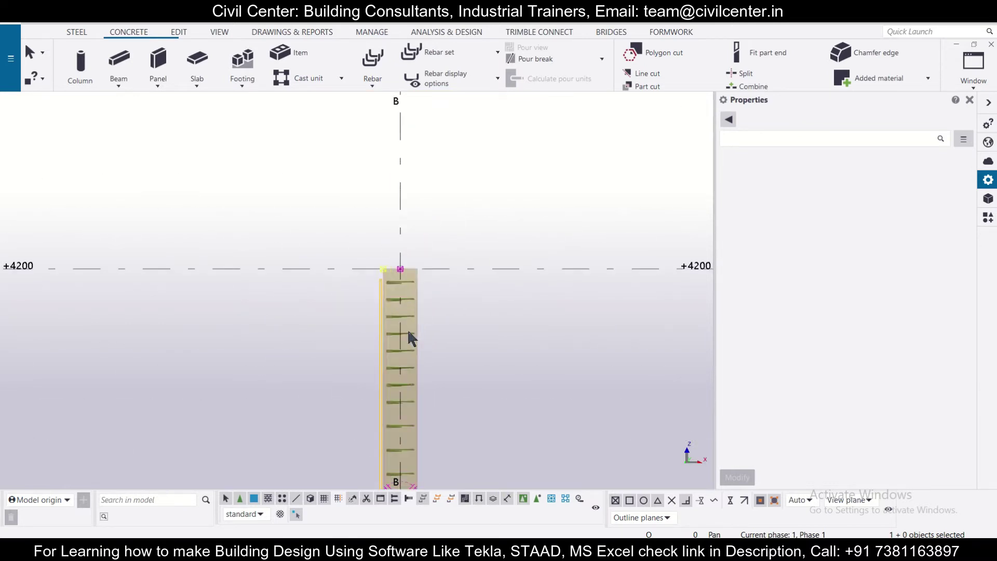
scroll(355, 310, "up", 2)
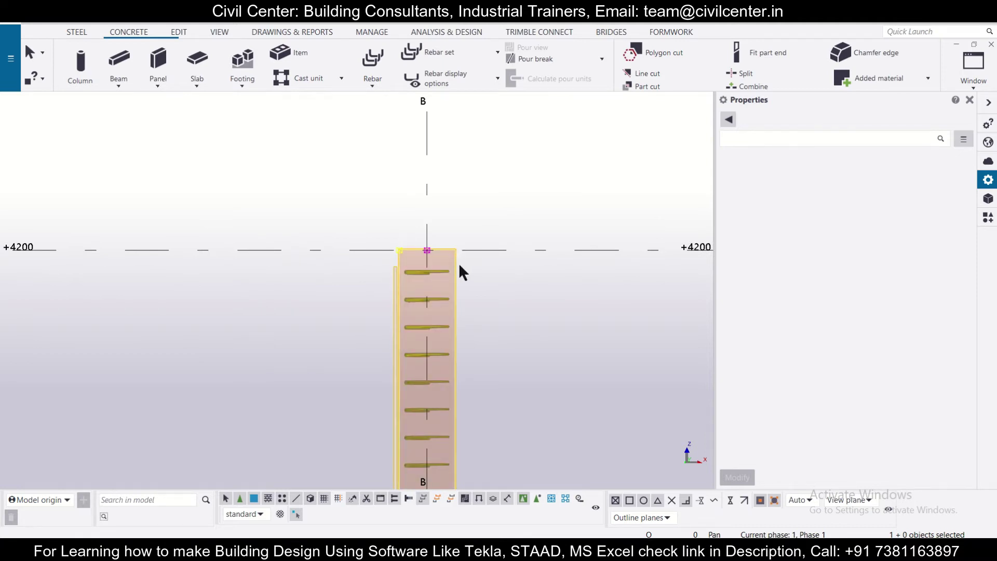
scroll(449, 263, "down", 2)
scroll(450, 263, "down", 3)
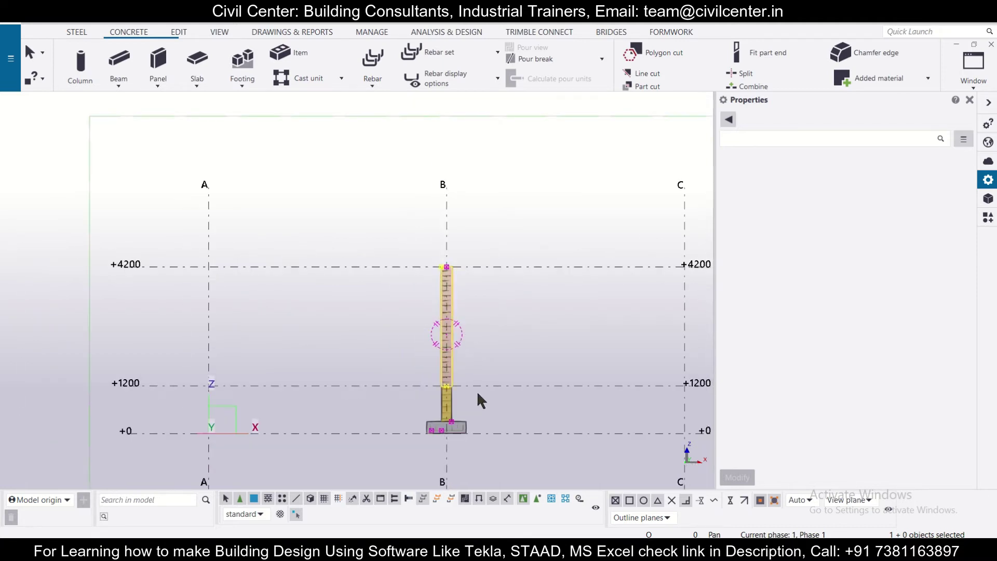
scroll(519, 395, "up", 1)
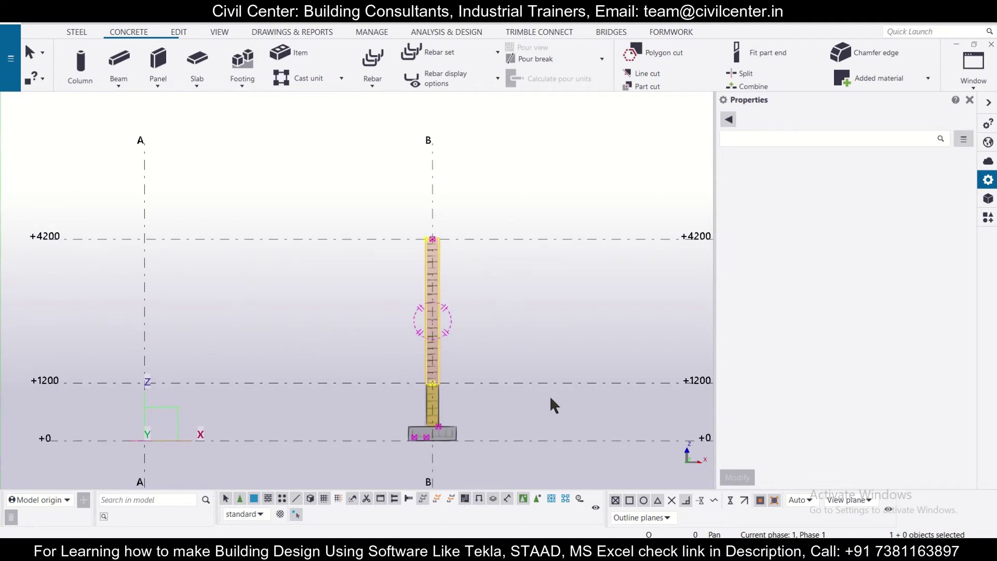
Open the PLAN @+1200 section and select the starter bar group at the lower-left corner.
left_click(973, 72)
left_click(967, 237)
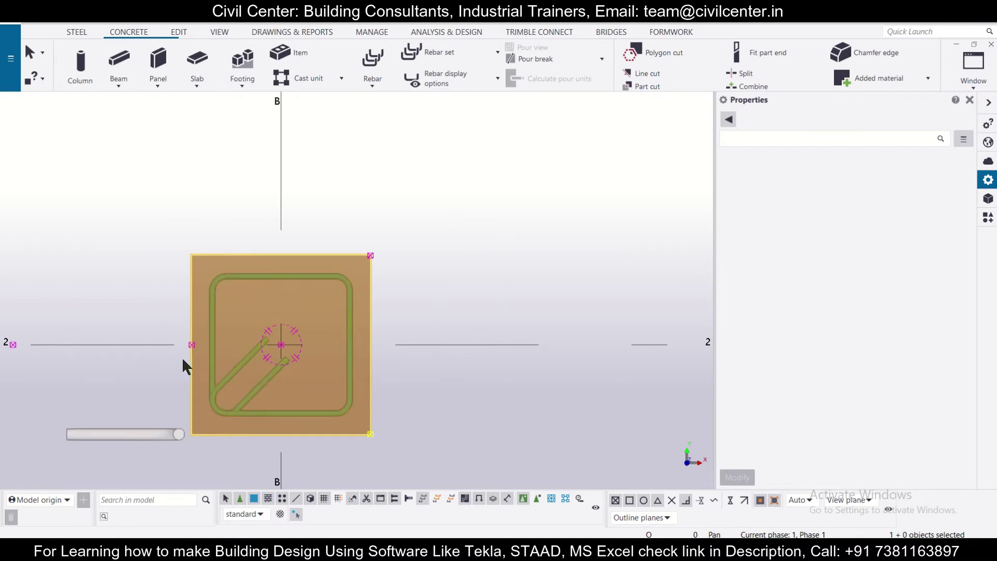
scroll(177, 435, "up", 2)
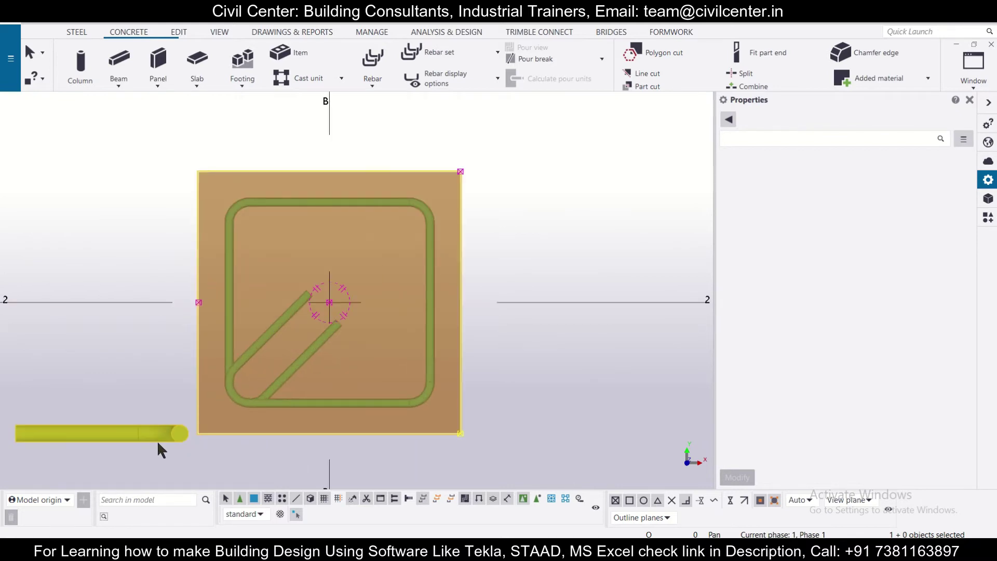
left_click(157, 439)
scroll(179, 451, "up", 3)
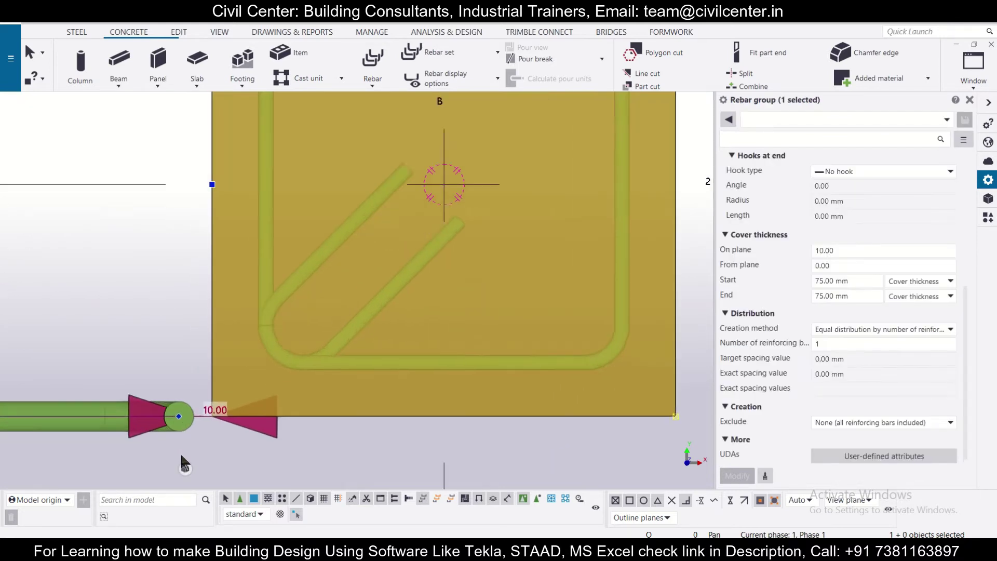
Move the starter bar with Move – Linear by dY 20, then dY 10 twice.
left_click(179, 33)
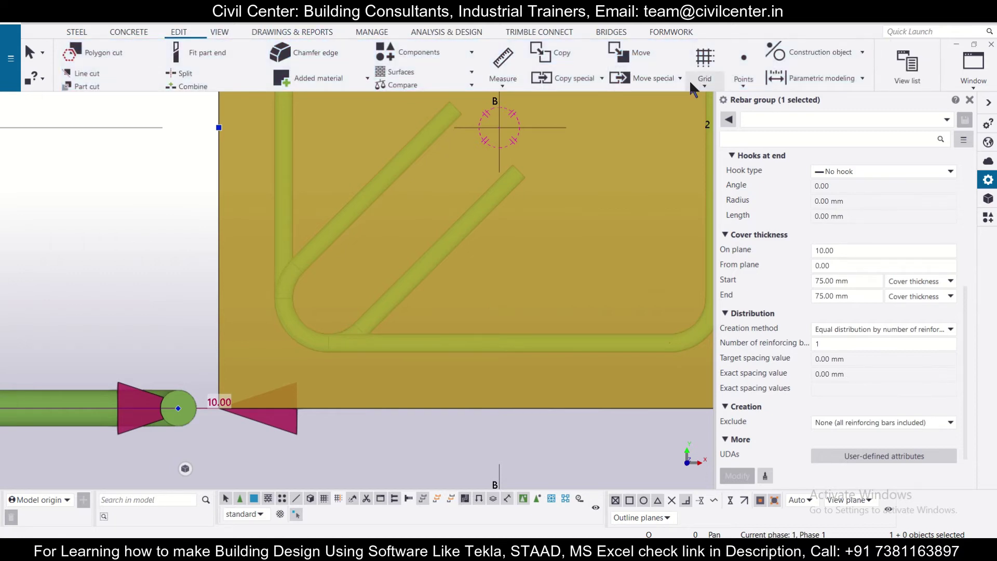
left_click(680, 79)
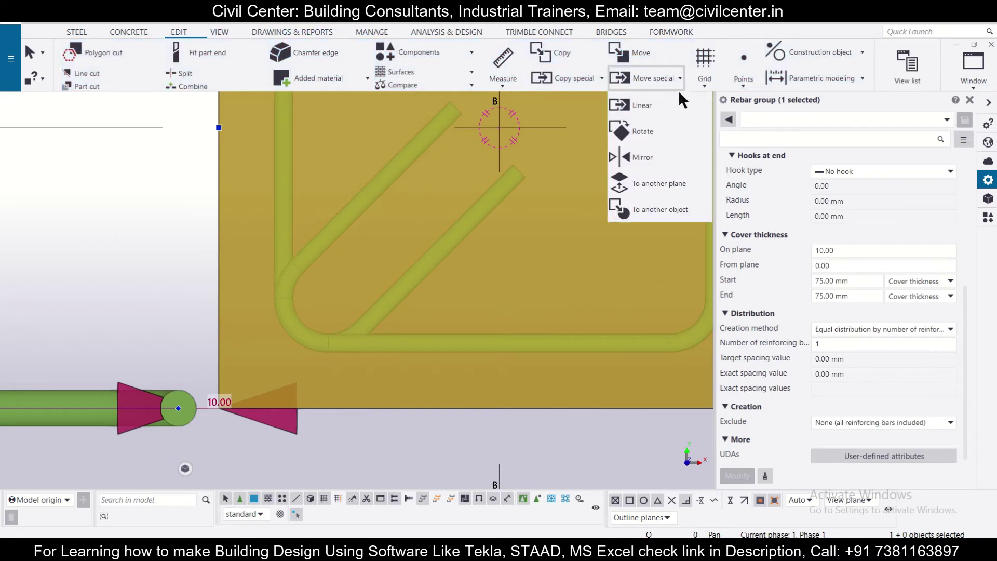
left_click(658, 110)
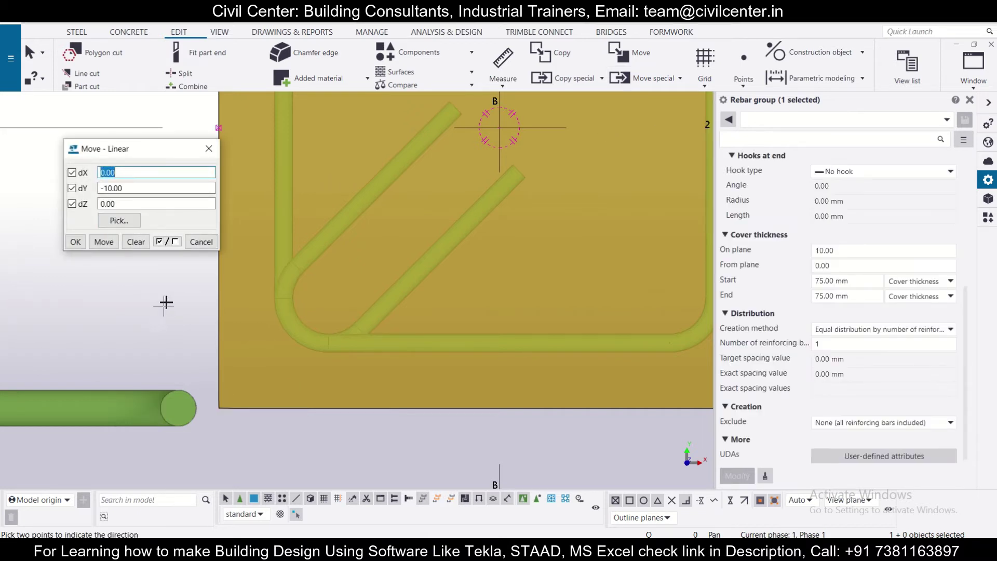
double_click(136, 186)
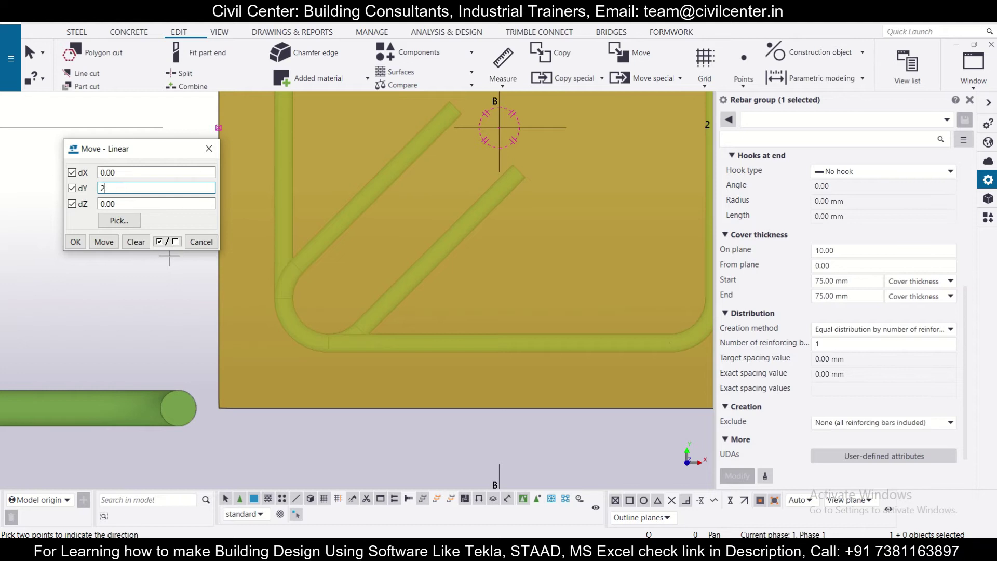
left_click(104, 242)
double_click(110, 188)
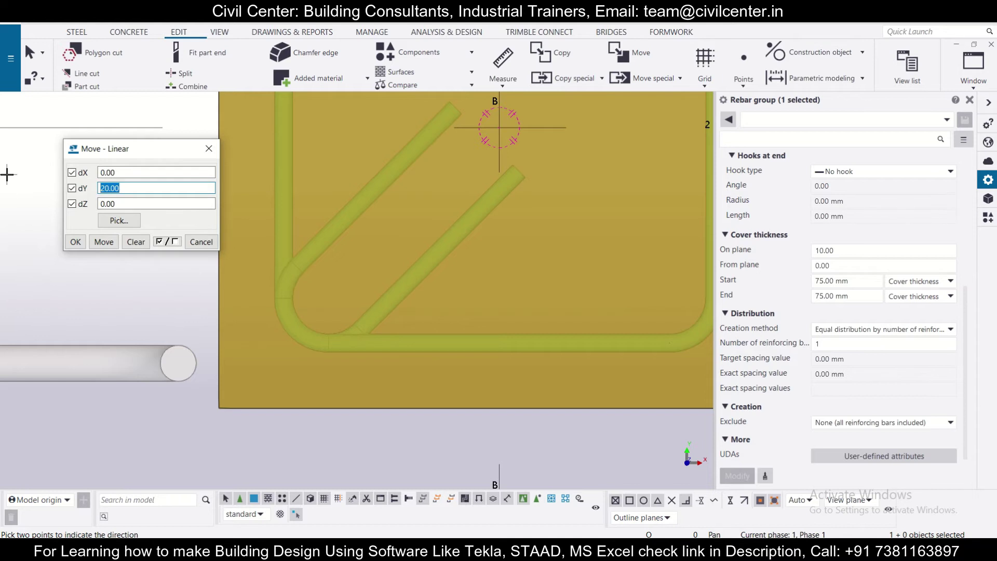
type("10")
left_click(103, 244)
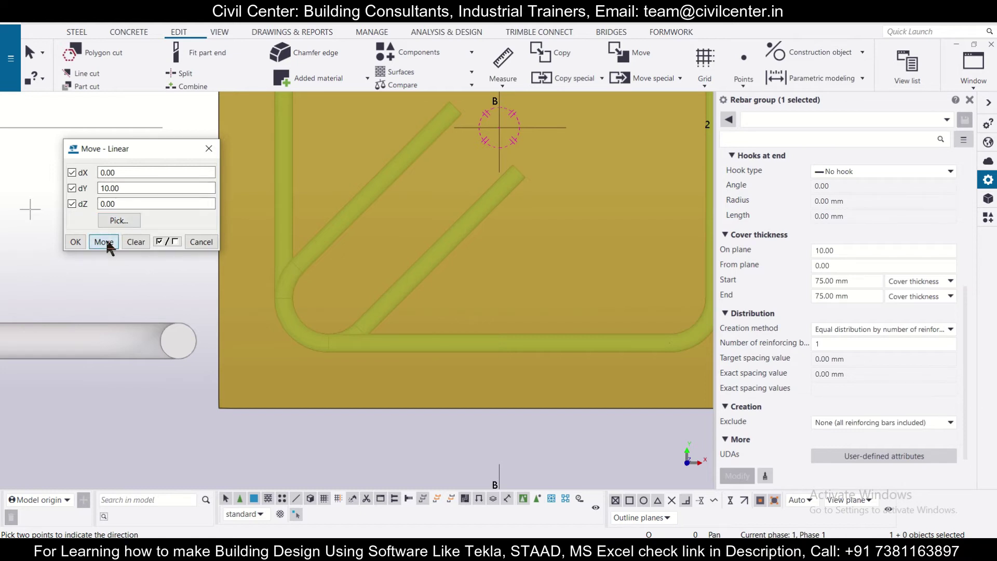
left_click(112, 243)
left_click(144, 207)
Reset dY to 0 and move the starter bar 30 along X twice.
double_click(140, 188)
type("0")
key("shift+Tab")
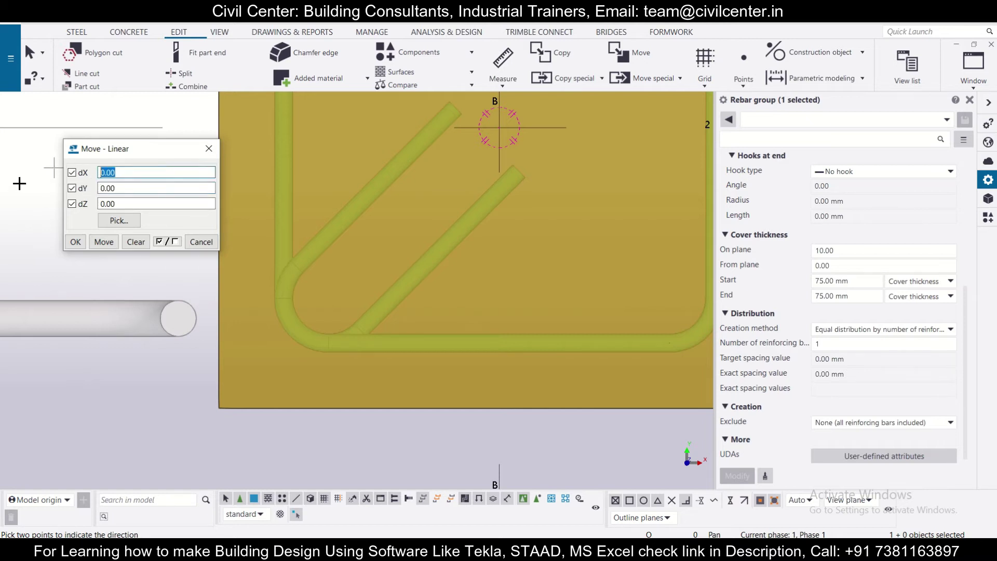
type("30")
left_click(109, 242)
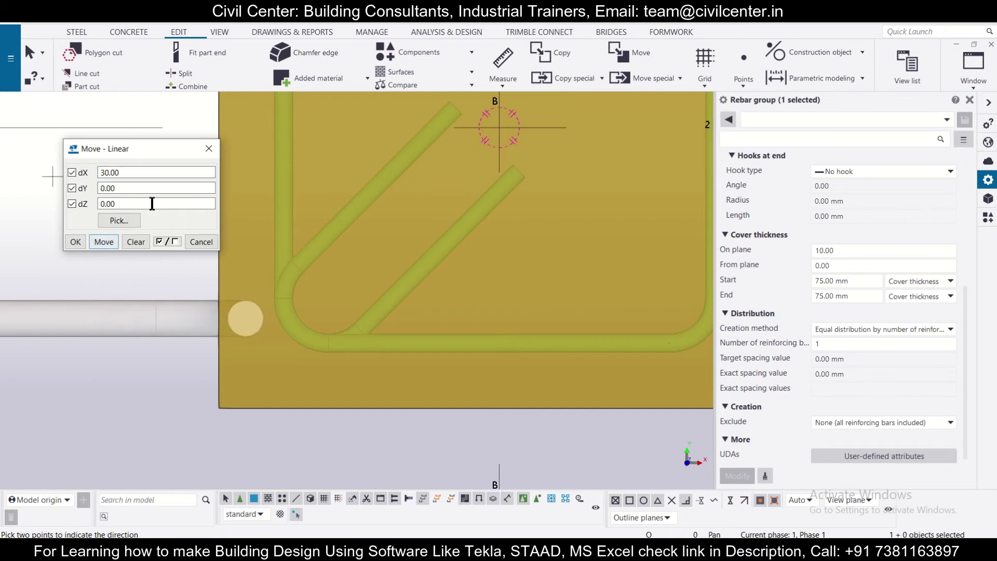
left_click(108, 243)
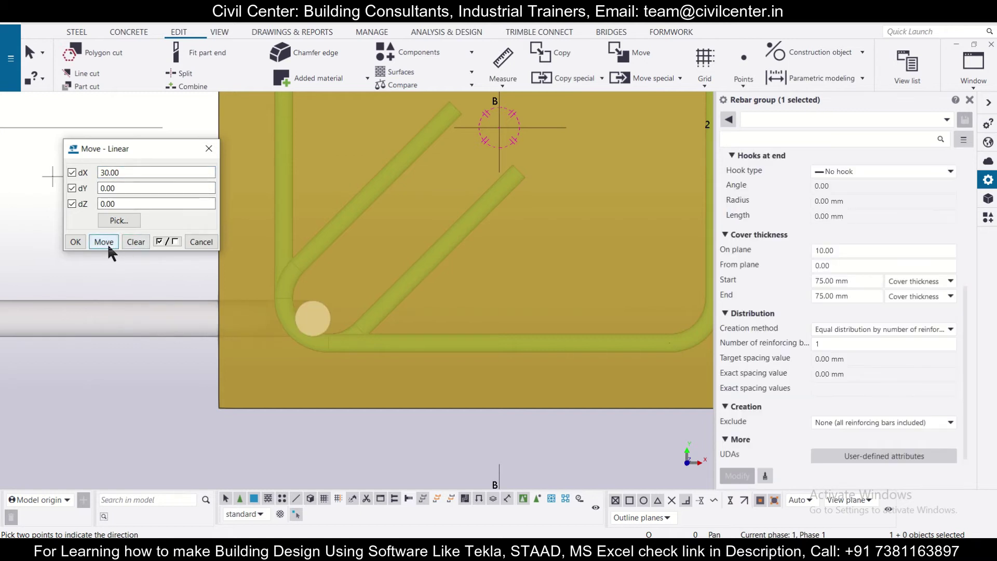
Nudge the starter bar a further 5 along X, then back -2.5.
double_click(135, 172)
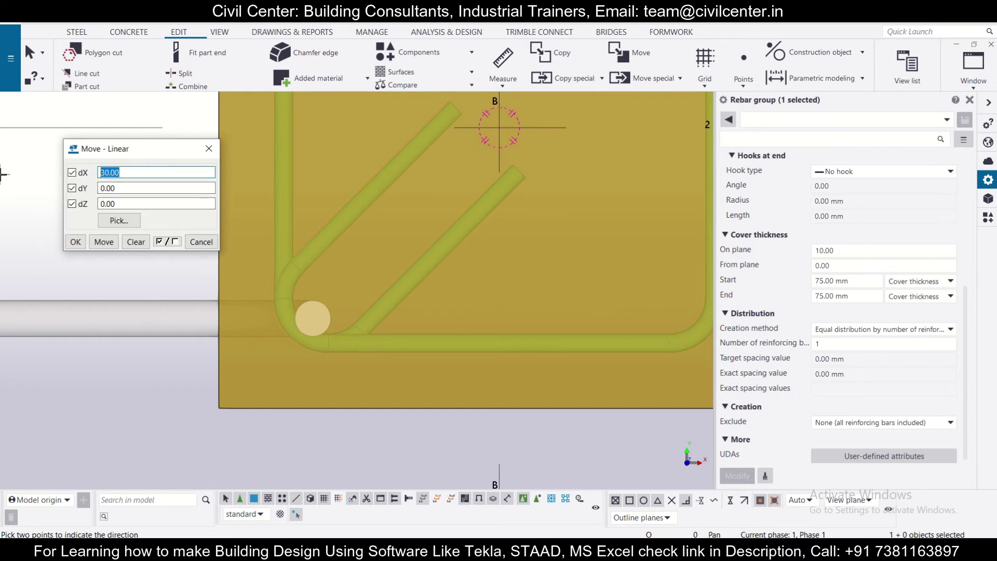
type("5")
left_click(104, 242)
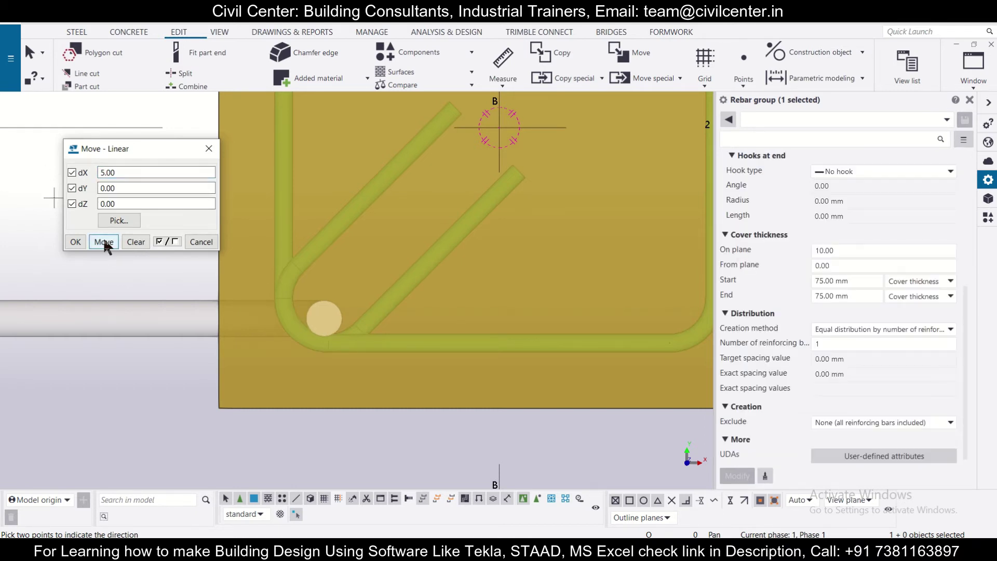
double_click(129, 172)
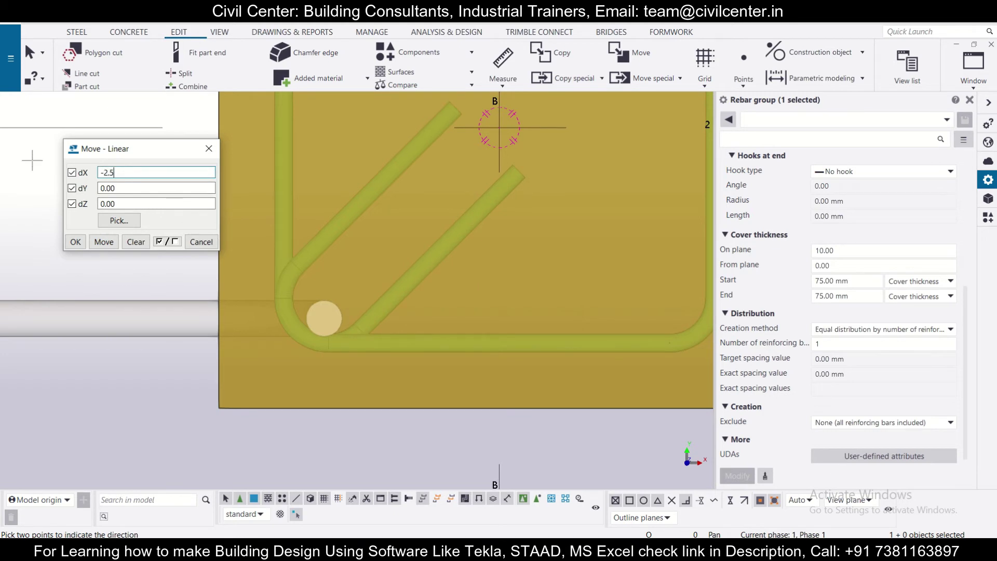
left_click(103, 242)
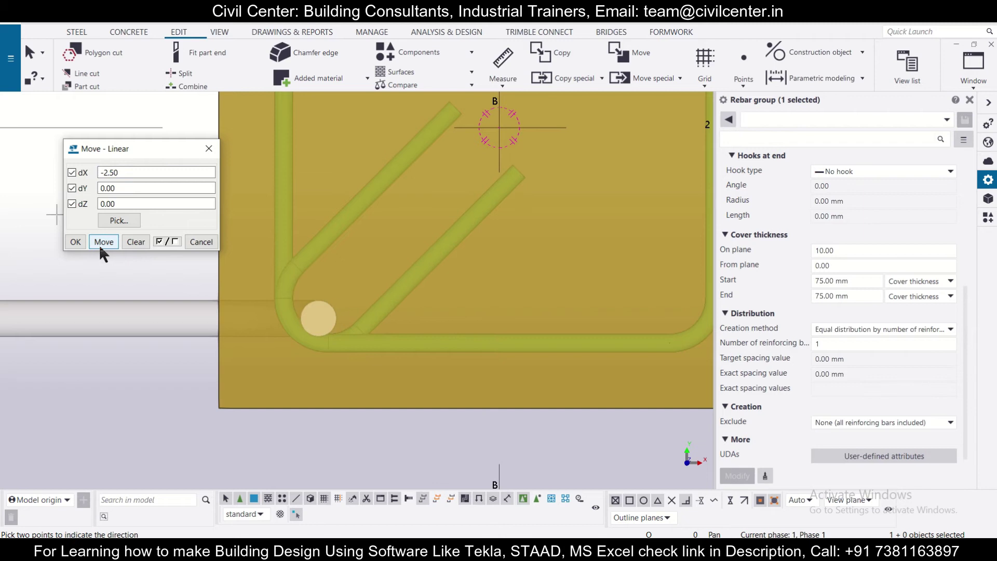
scroll(295, 344, "up", 5)
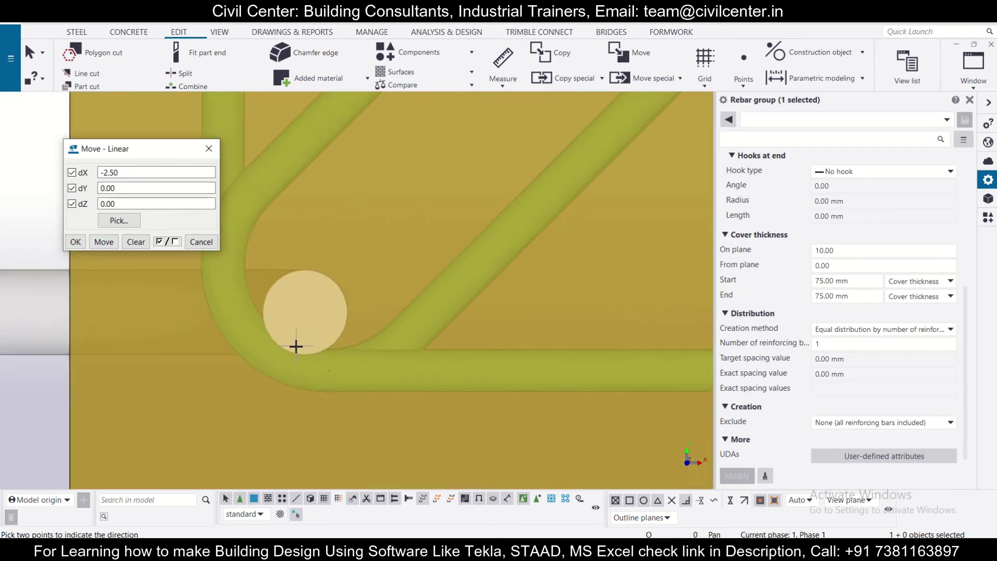
scroll(296, 346, "down", 3)
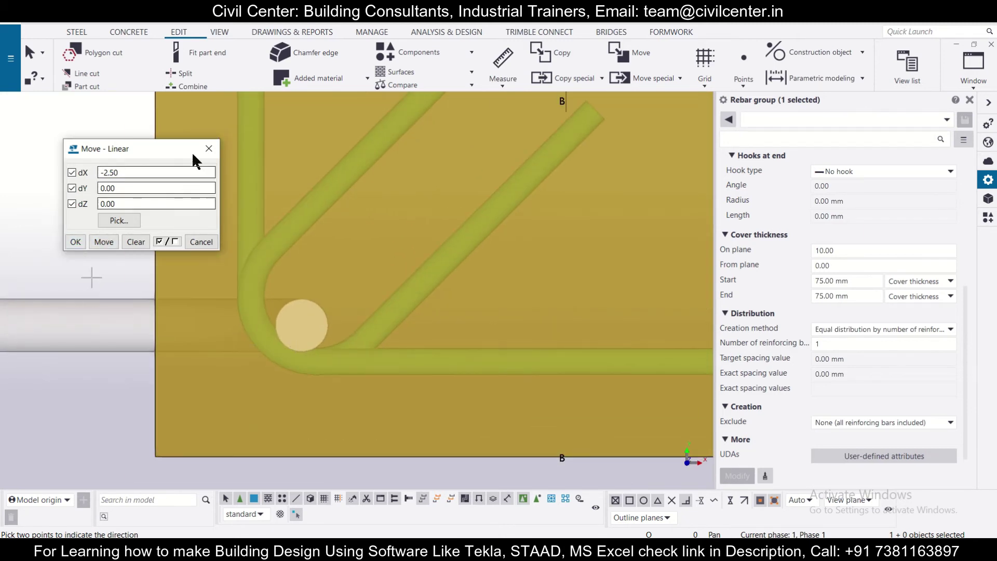
Close the Move – Linear settings and frame the whole column section.
left_click(217, 154)
scroll(247, 368, "down", 5)
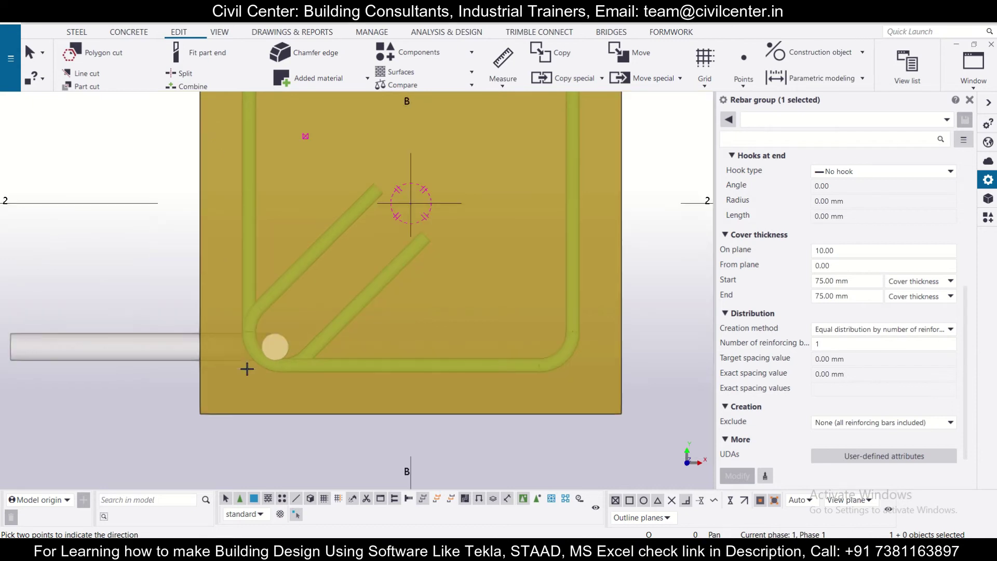
middle_click_drag(247, 369, 280, 403)
scroll(280, 402, "down", 1)
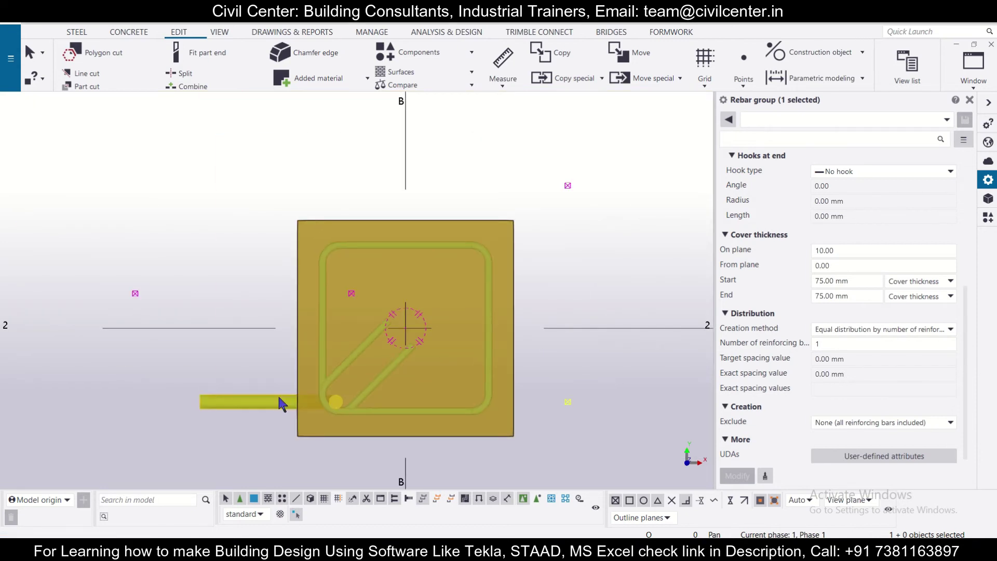
Set the work plane using one point snapped to the column corner.
left_click(220, 32)
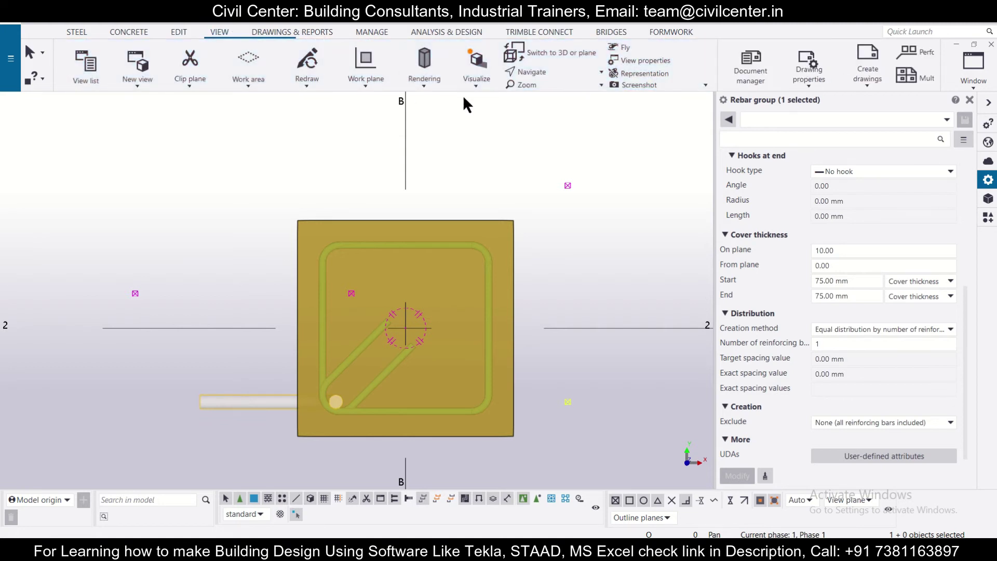
left_click(371, 86)
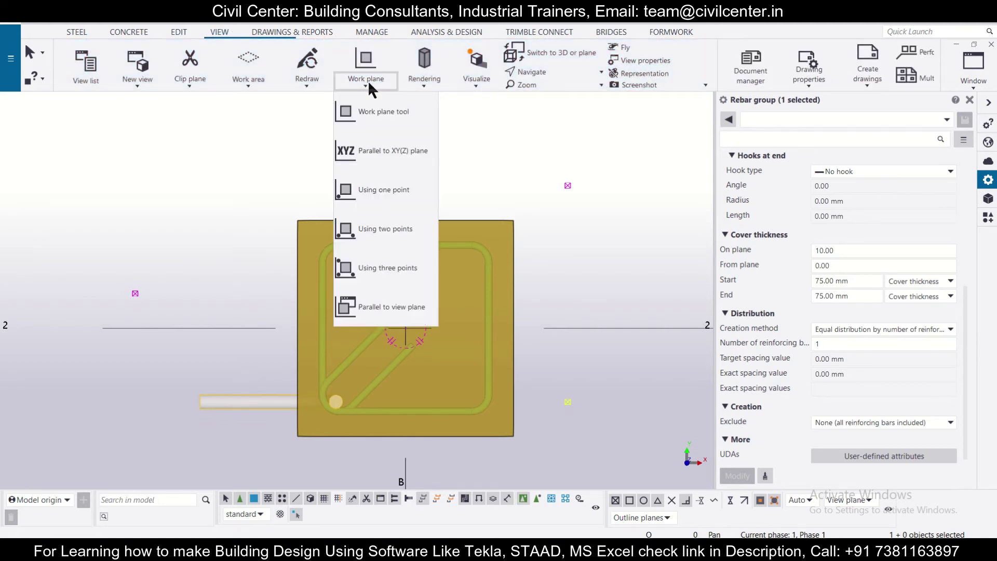
left_click(370, 134)
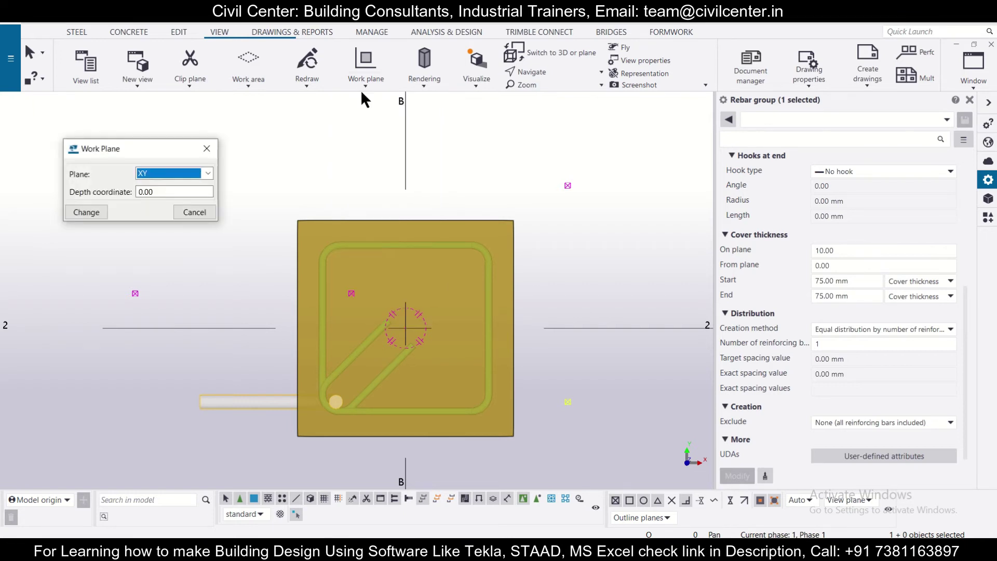
left_click(214, 149)
left_click(366, 77)
left_click(378, 140)
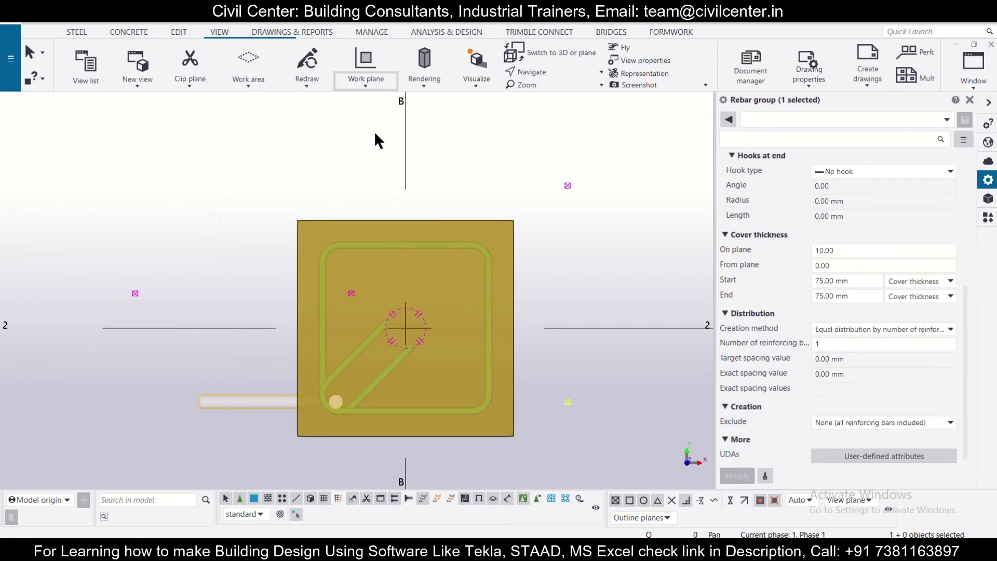
left_click(299, 435)
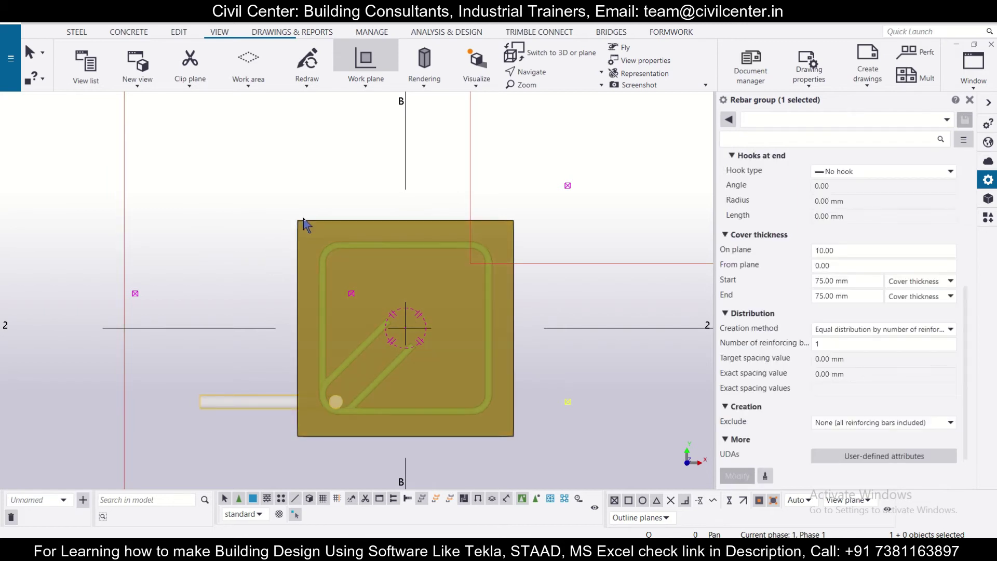
scroll(312, 270, "down", 5)
scroll(319, 258, "up", 2)
scroll(320, 258, "up", 3)
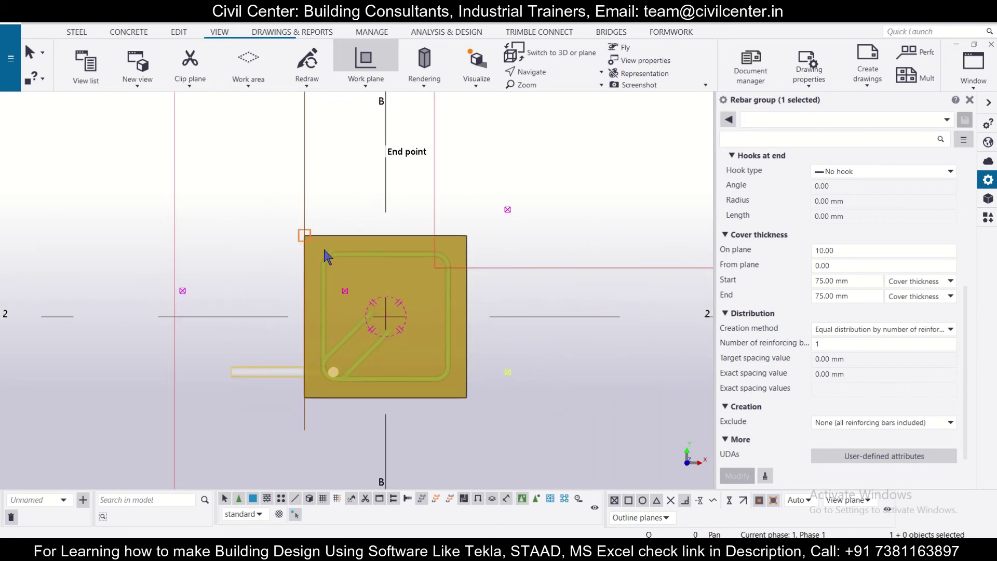
key("Escape")
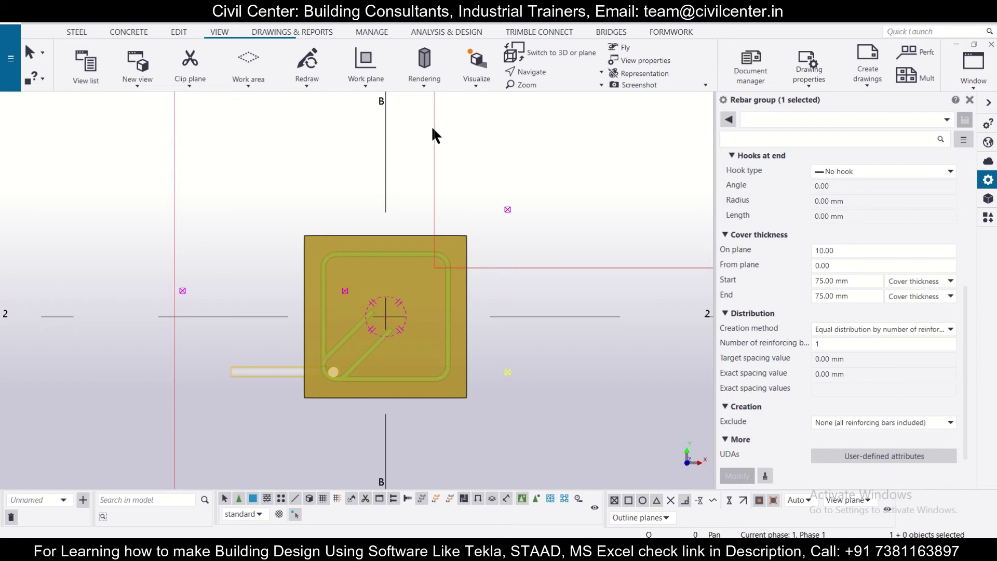
Start Copy – Mirror and define the mirror line along grid 2 to intersection C/2.
left_click(176, 32)
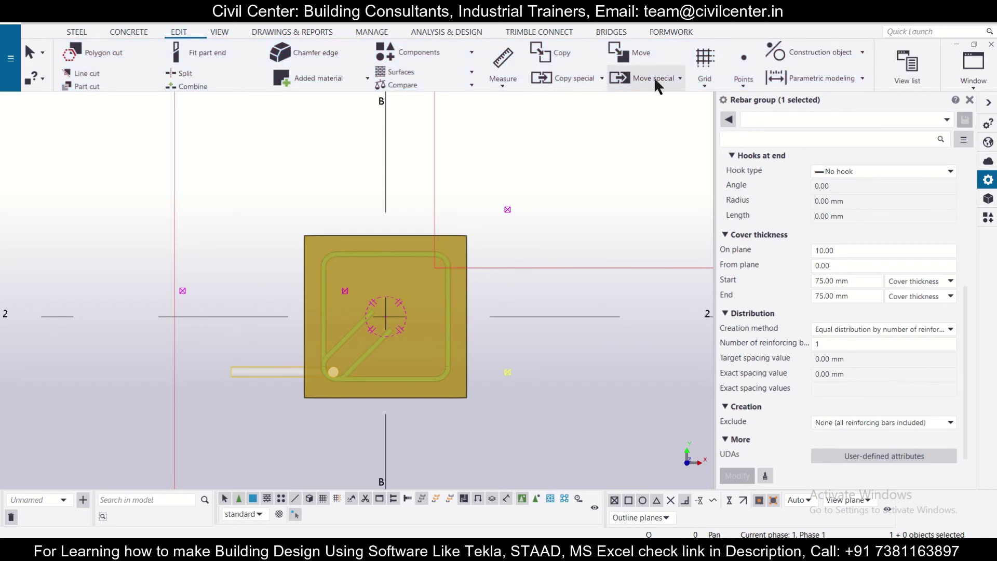
left_click(595, 79)
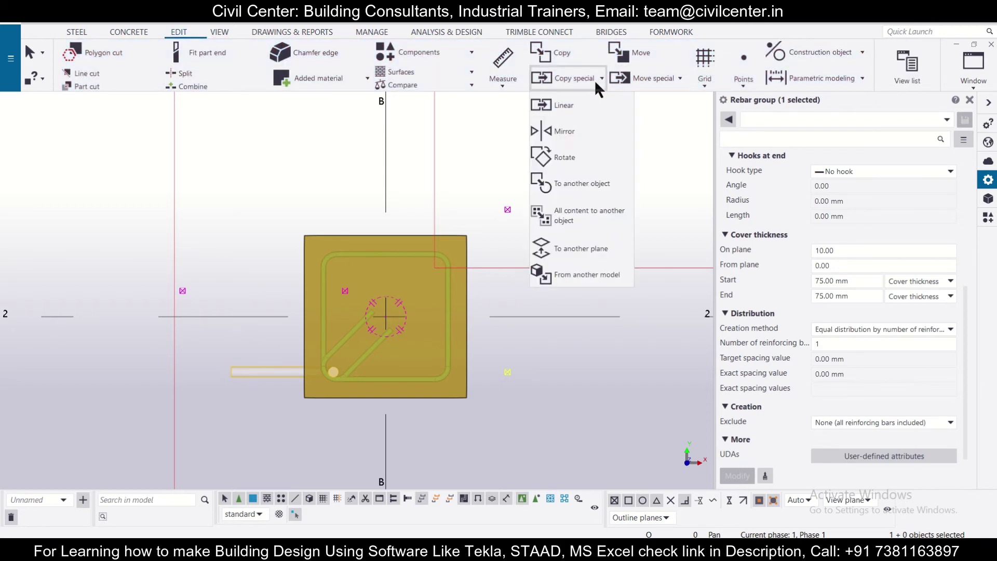
left_click(578, 137)
scroll(204, 310, "down", 3)
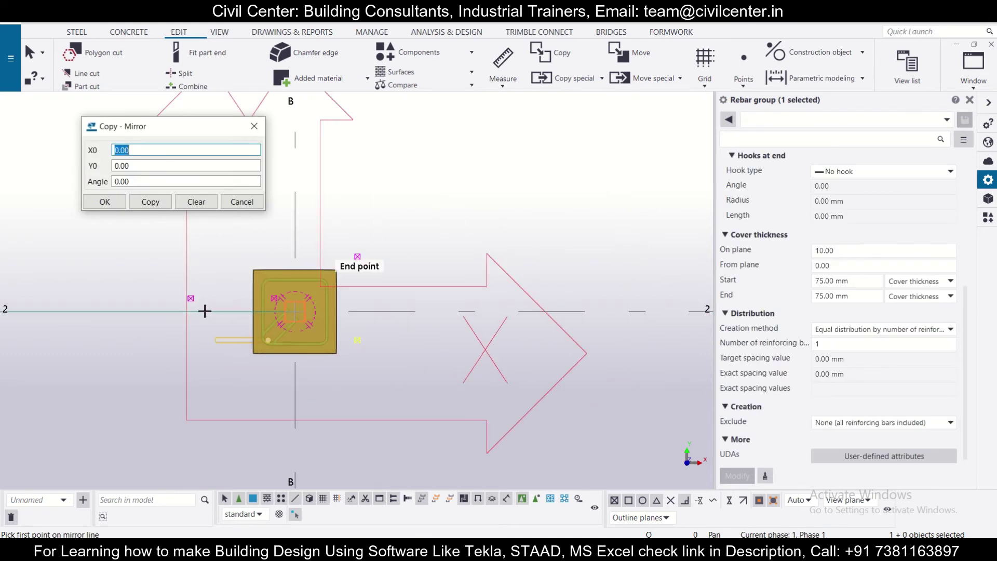
middle_click_drag(205, 310, 287, 333)
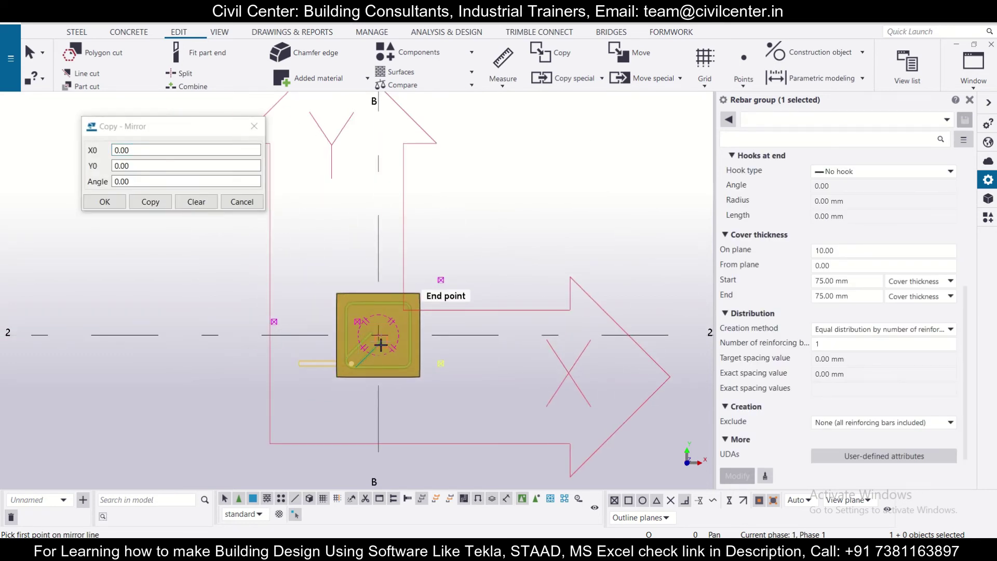
left_click(380, 343)
scroll(364, 342, "down", 5)
left_click(87, 338)
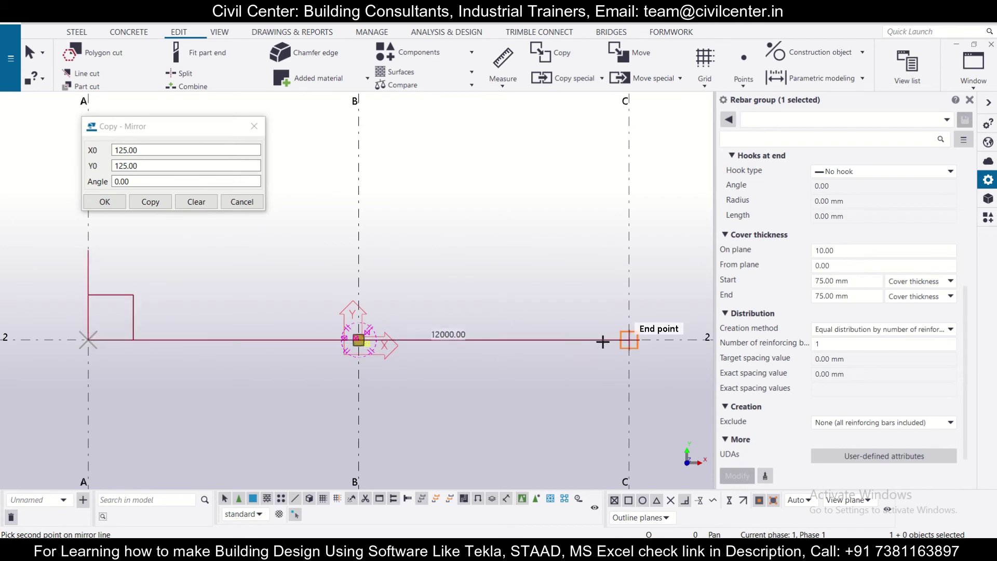
left_click(630, 339)
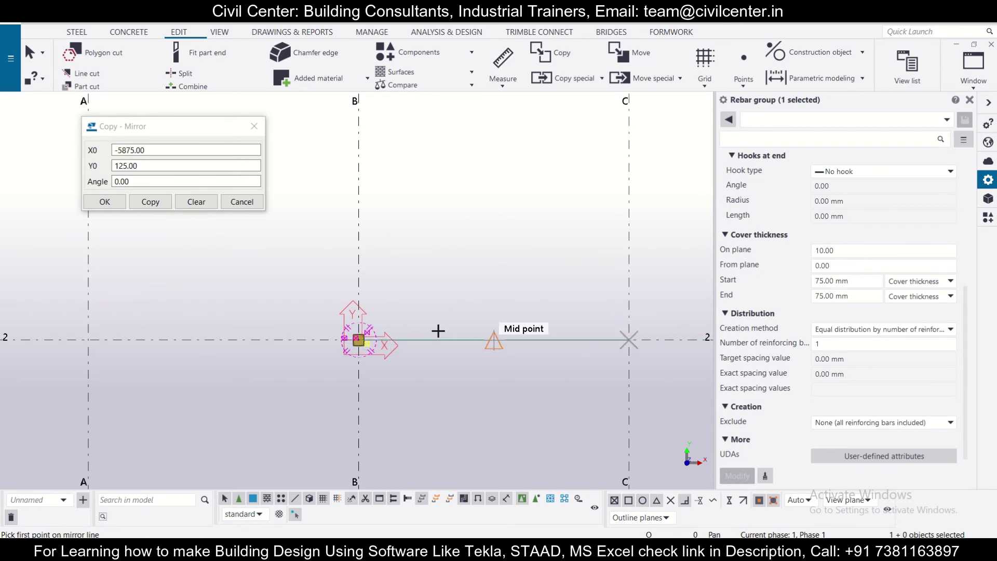
Create the mirrored starter bar and zoom in on the column to check it.
left_click(151, 201)
scroll(356, 352, "up", 2)
scroll(356, 351, "up", 6)
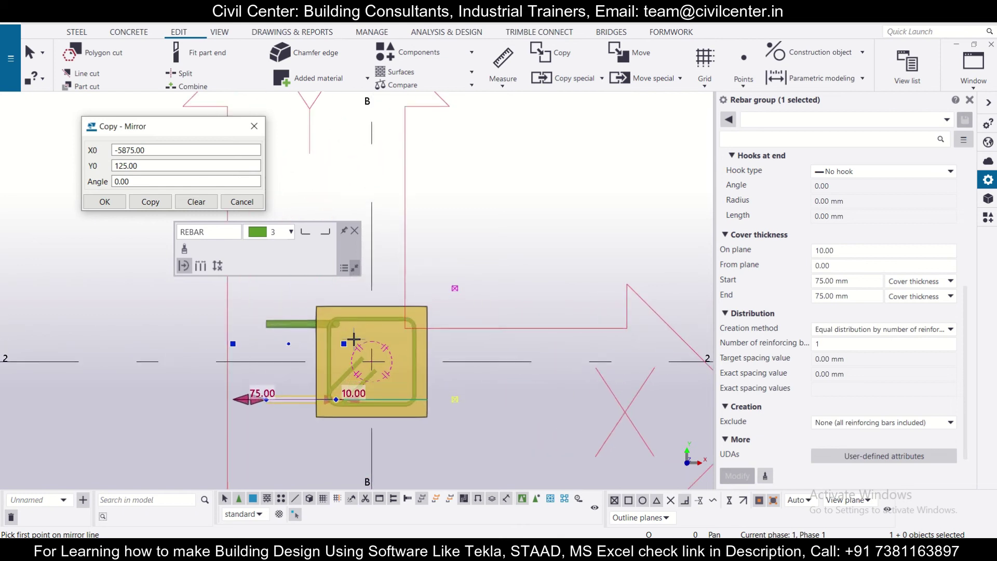
scroll(349, 342, "up", 4)
scroll(349, 345, "down", 5)
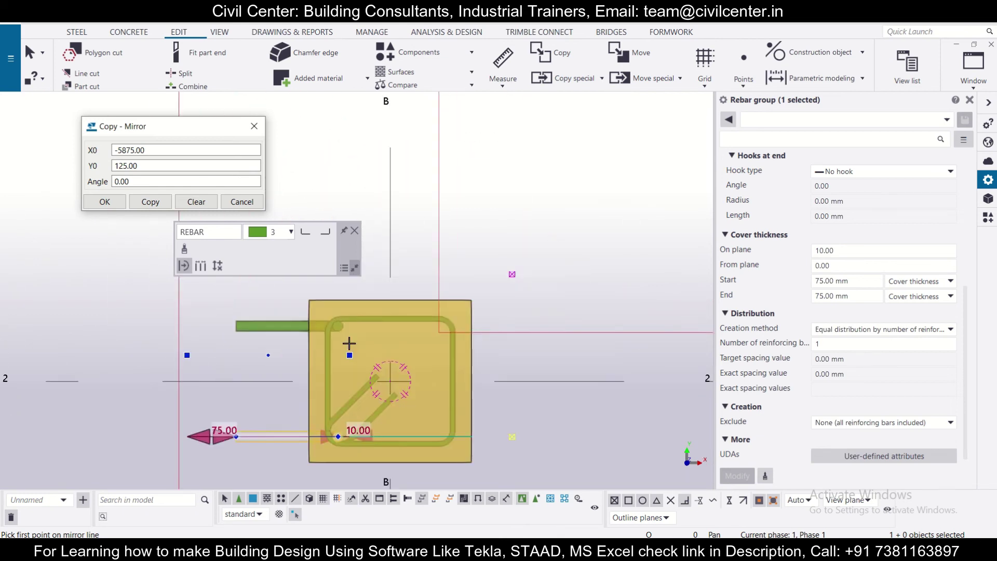
scroll(357, 389, "up", 2)
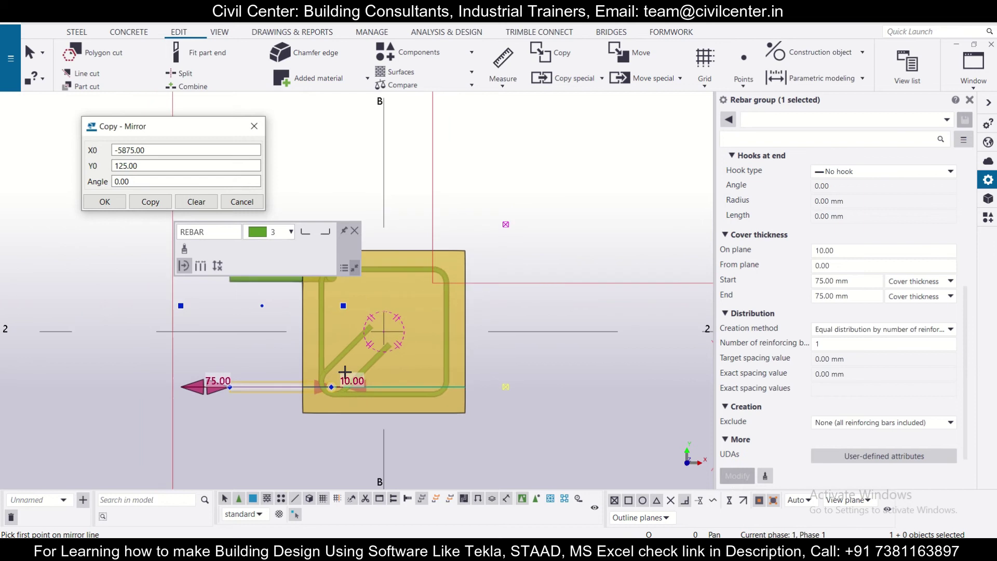
scroll(345, 371, "down", 2)
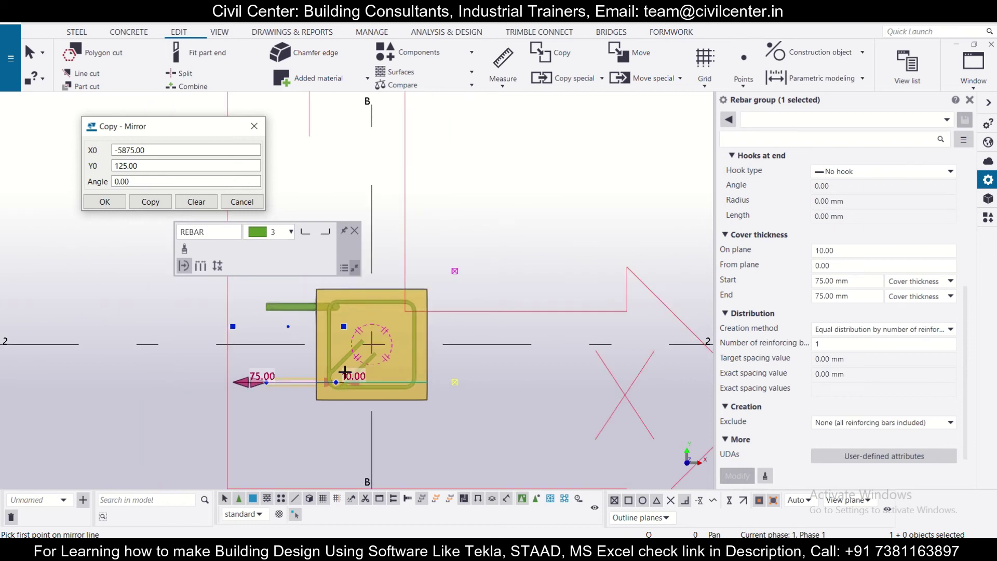
Close the rebar toolbar and select both the upper and lower starter bars.
left_click(355, 231)
key("Escape")
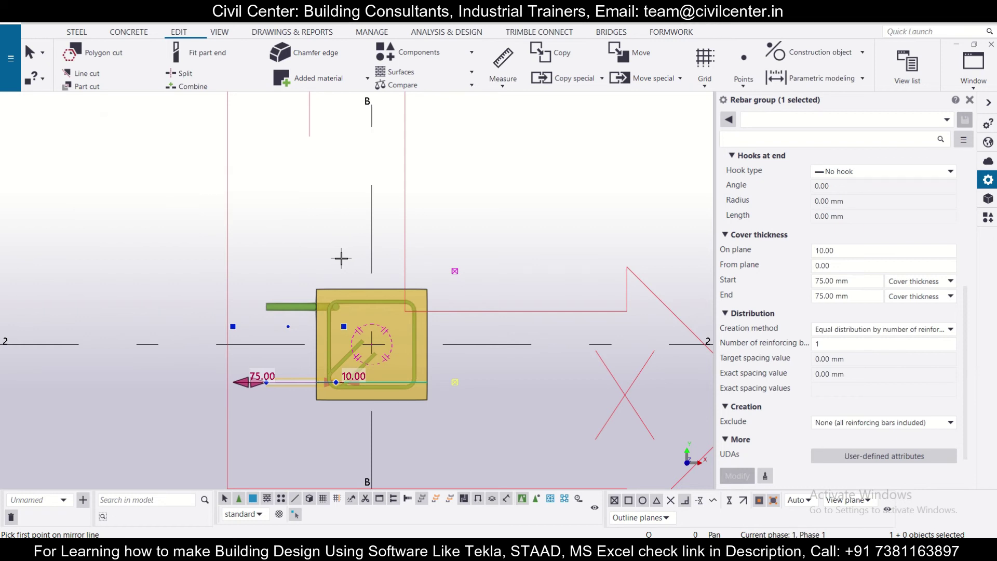
left_click(289, 306)
left_click(292, 383, "ctrl")
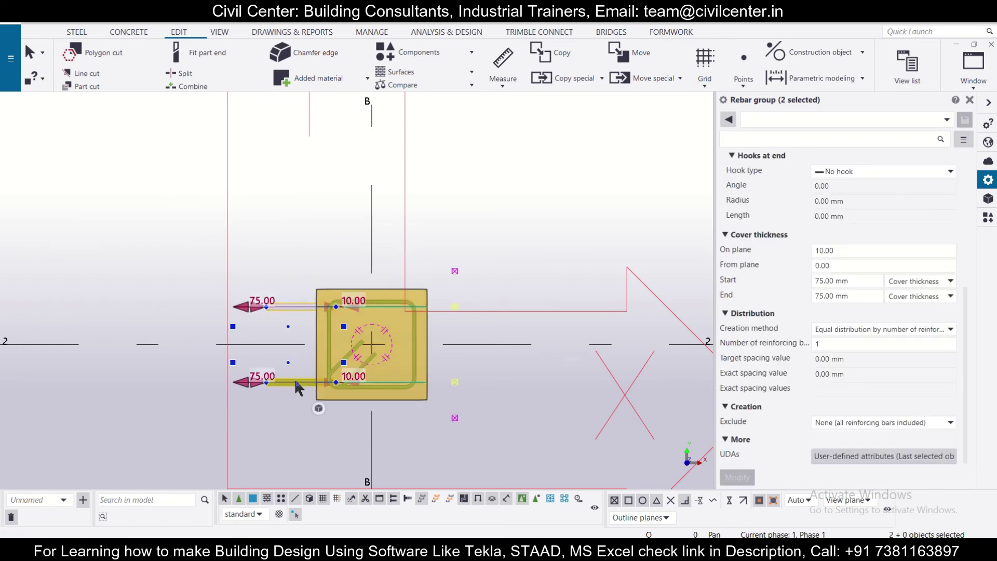
scroll(348, 412, "down", 10)
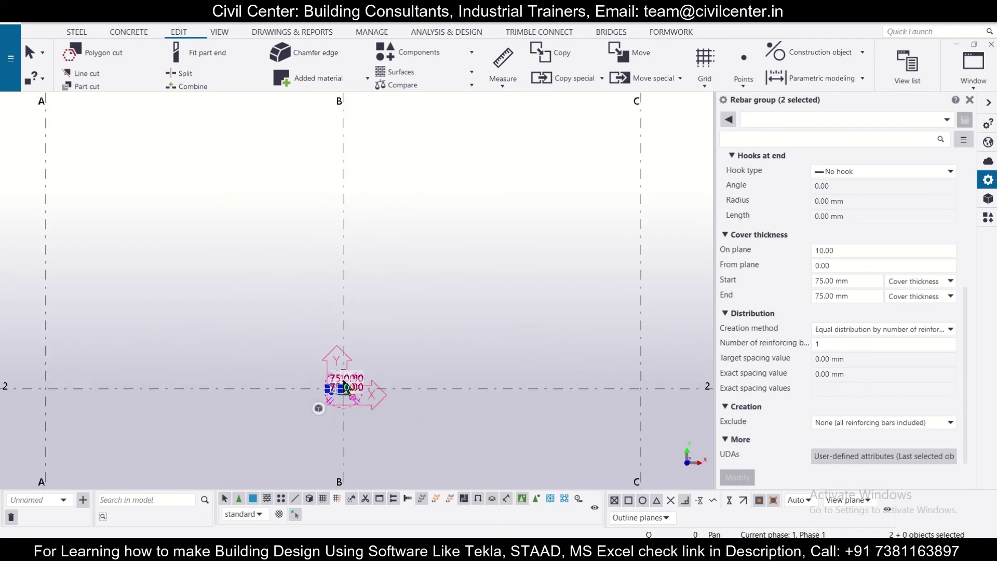
scroll(376, 357, "up", 2)
scroll(378, 301, "up", 5)
scroll(381, 298, "up", 2)
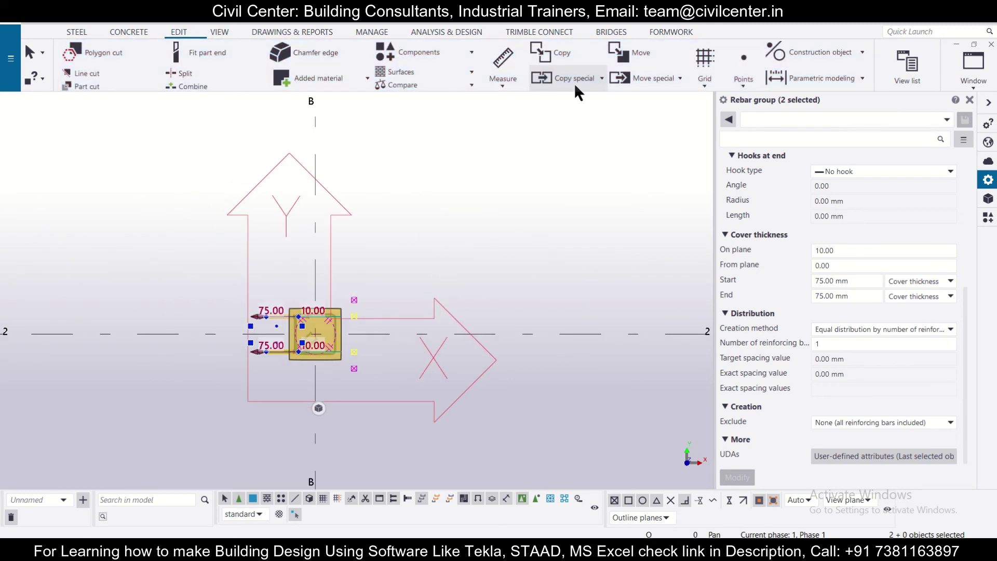
Mirror-copy both bars across the grid line from B/3 to B/1, then close the mirror dialog.
left_click(601, 78)
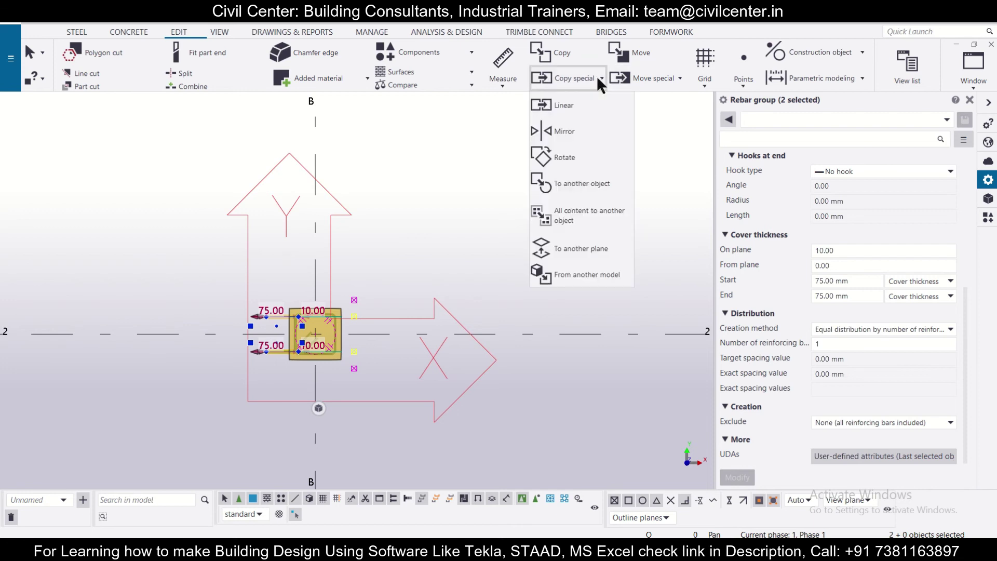
left_click(591, 130)
scroll(399, 252, "down", 6)
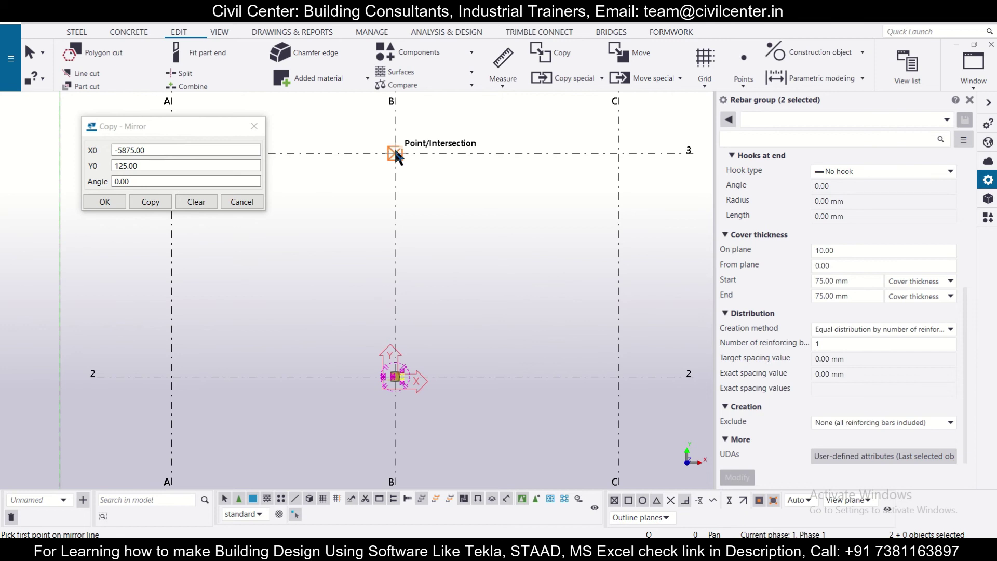
left_click(396, 154)
scroll(425, 285, "down", 8, "ctrl")
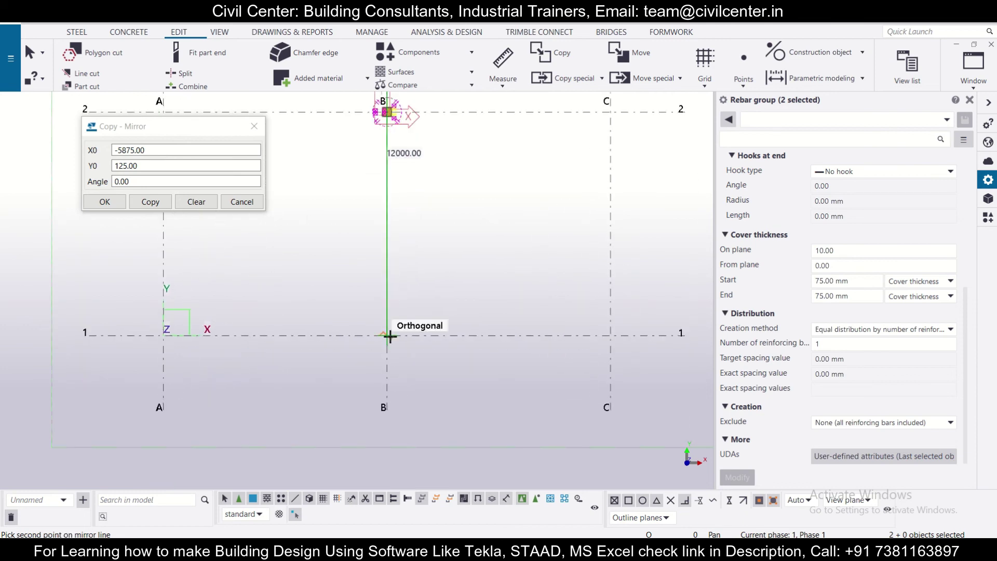
left_click(389, 335)
middle_click_drag(389, 335, 417, 483)
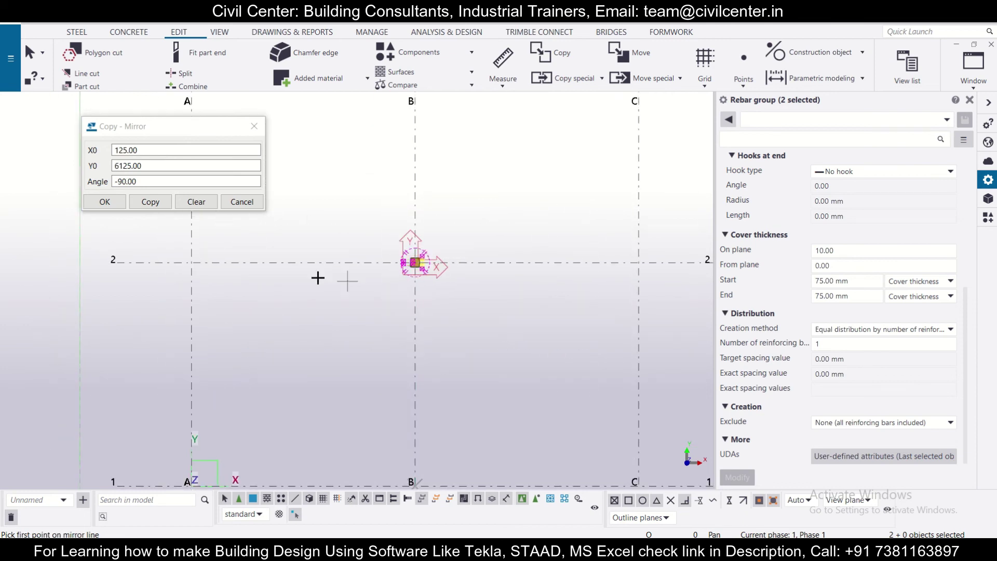
left_click(150, 202)
scroll(480, 280, "up", 2)
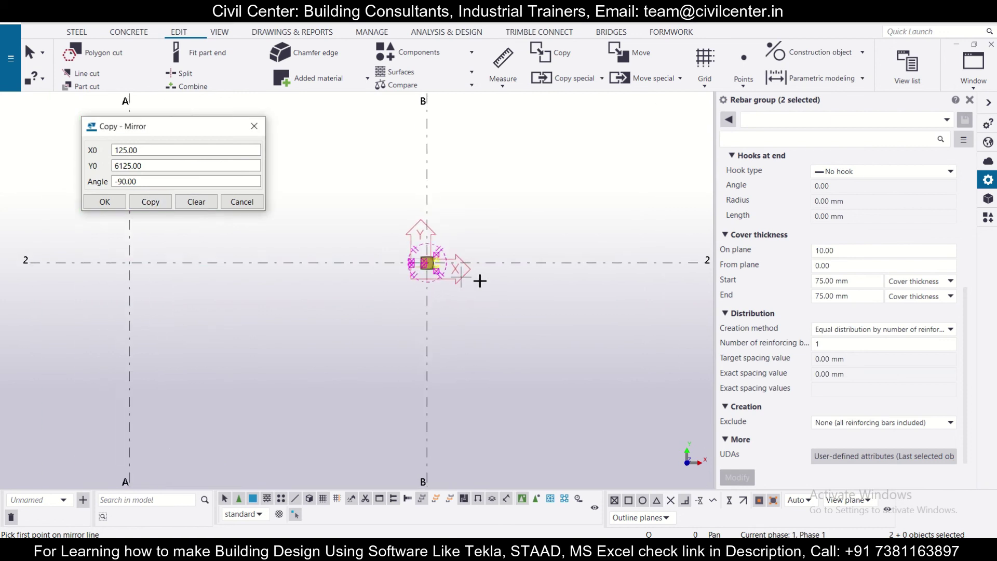
scroll(421, 259, "up", 8)
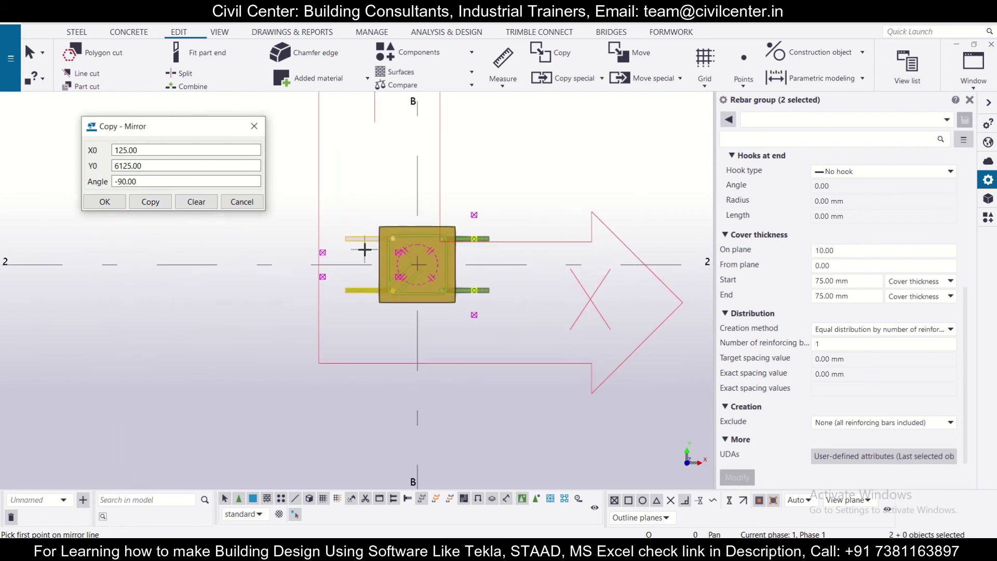
scroll(365, 249, "up", 2)
left_click(254, 126)
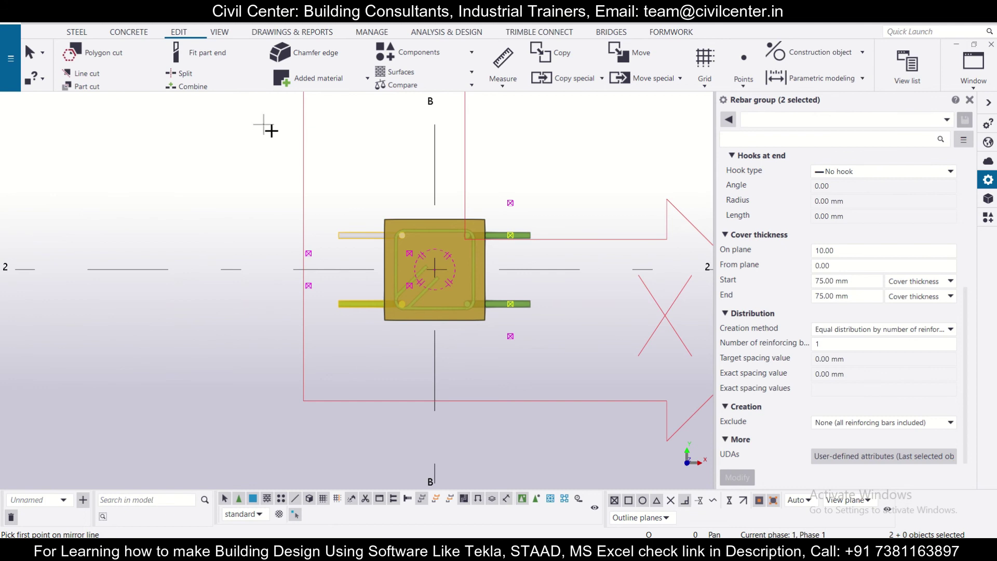
Switch to View 1 - 3d and zoom in on the four corner starter bars from footing to column top.
left_click(976, 80)
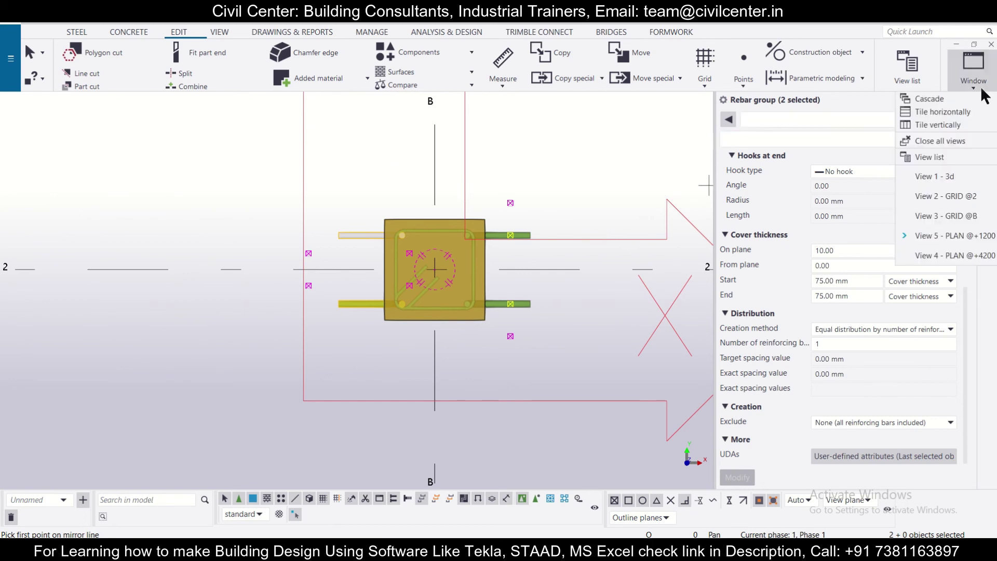
left_click(950, 177)
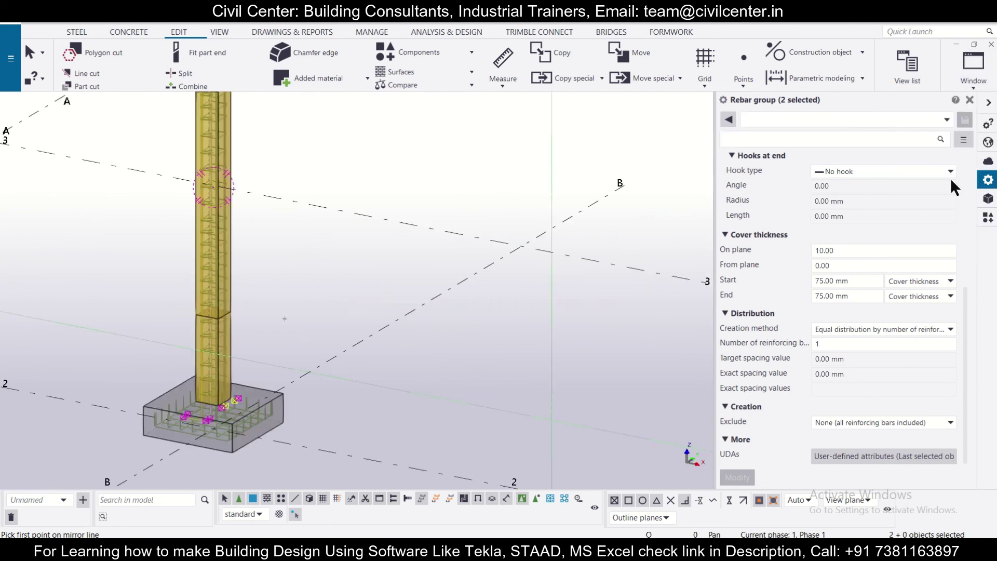
scroll(407, 282, "up", 2)
key("Escape")
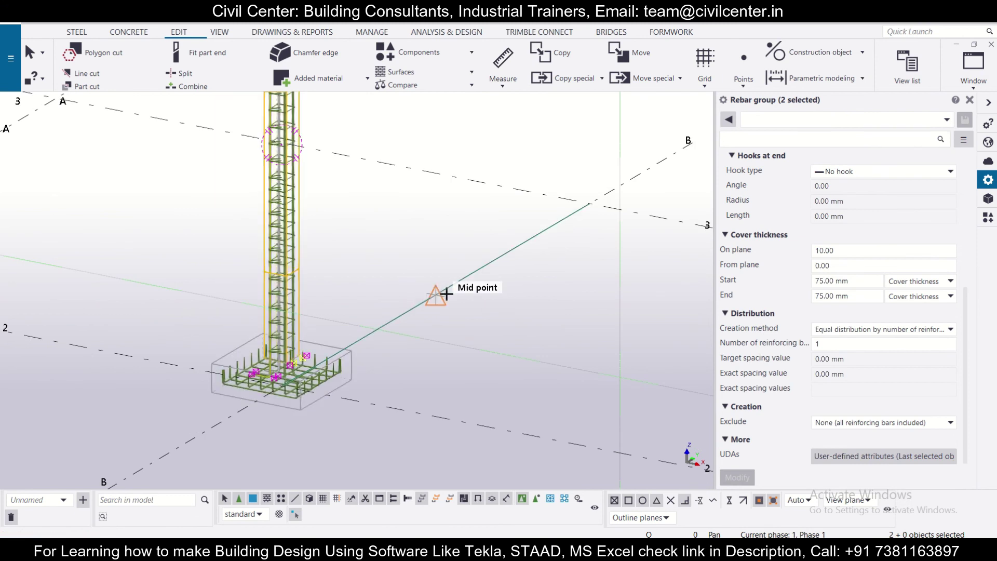
scroll(268, 348, "up", 2)
scroll(303, 351, "up", 5)
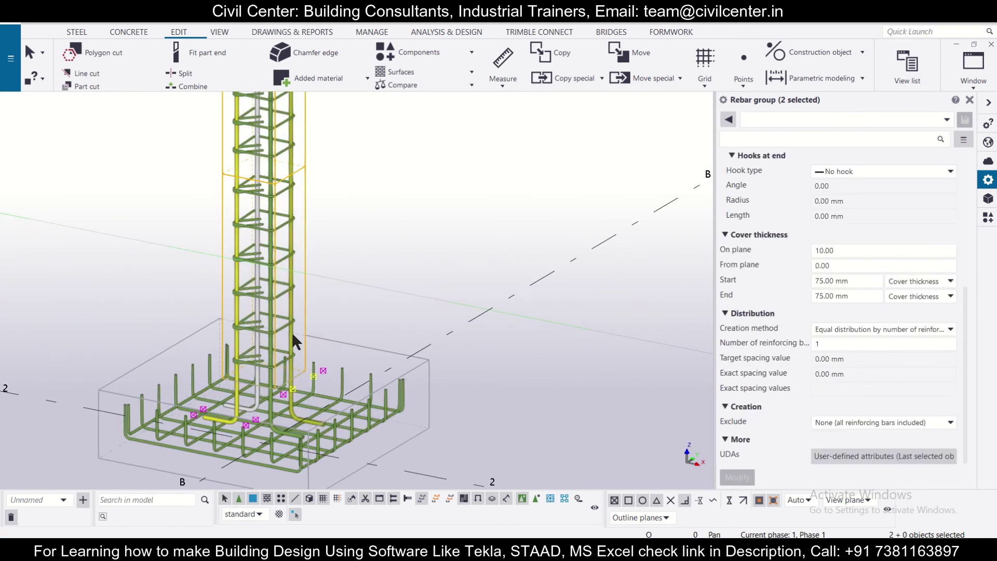
scroll(310, 322, "down", 5)
scroll(366, 372, "down", 4)
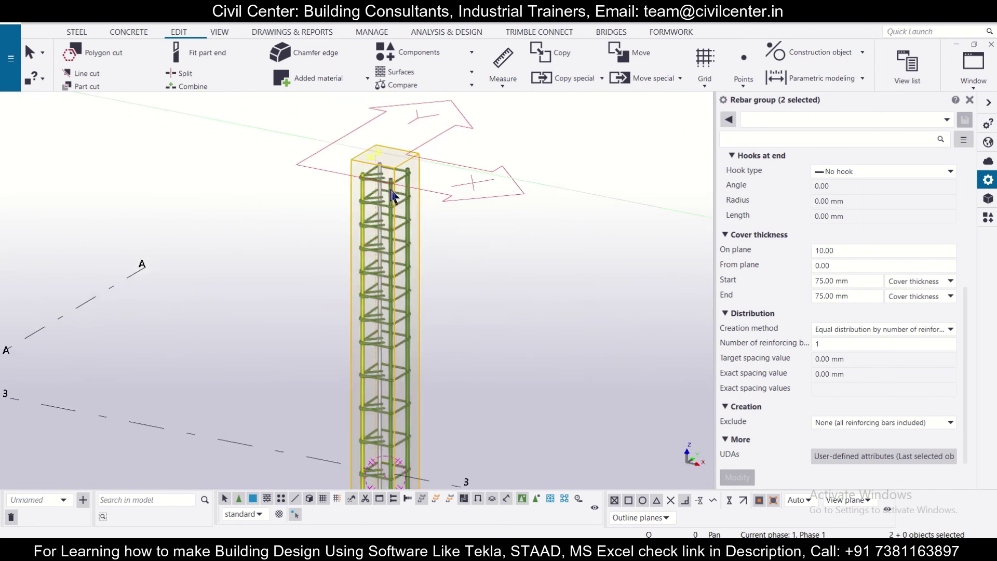
scroll(381, 165, "up", 4)
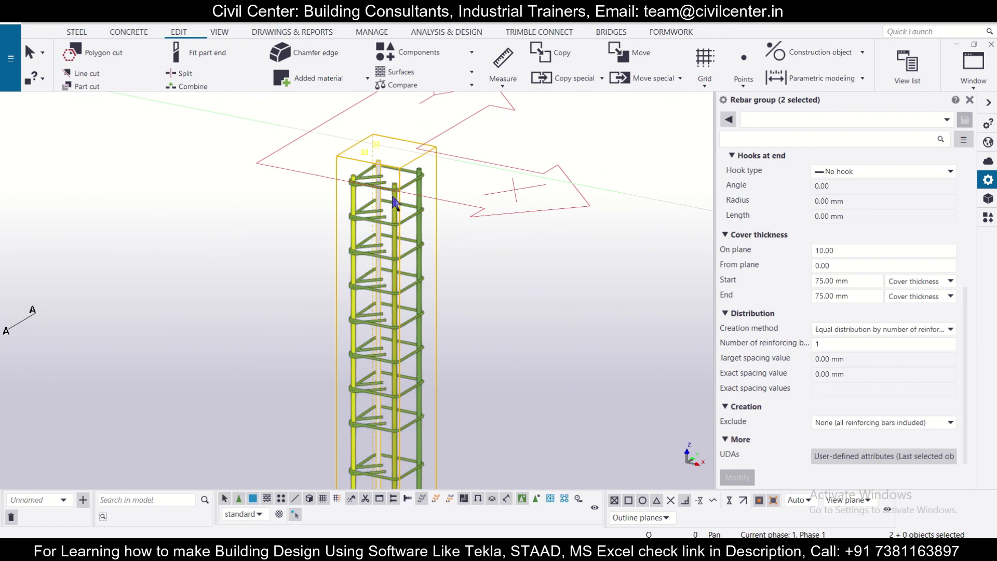
scroll(394, 202, "up", 2)
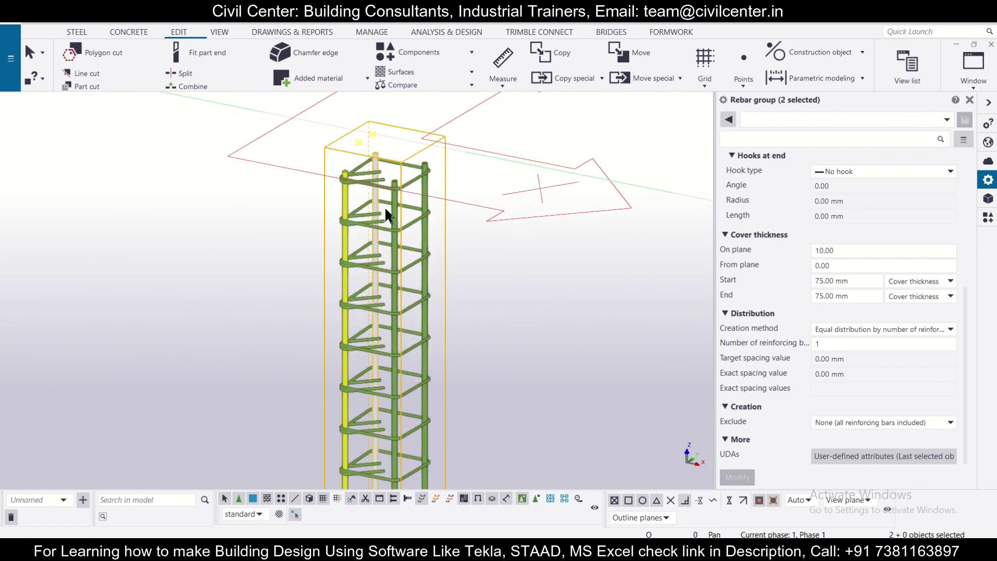